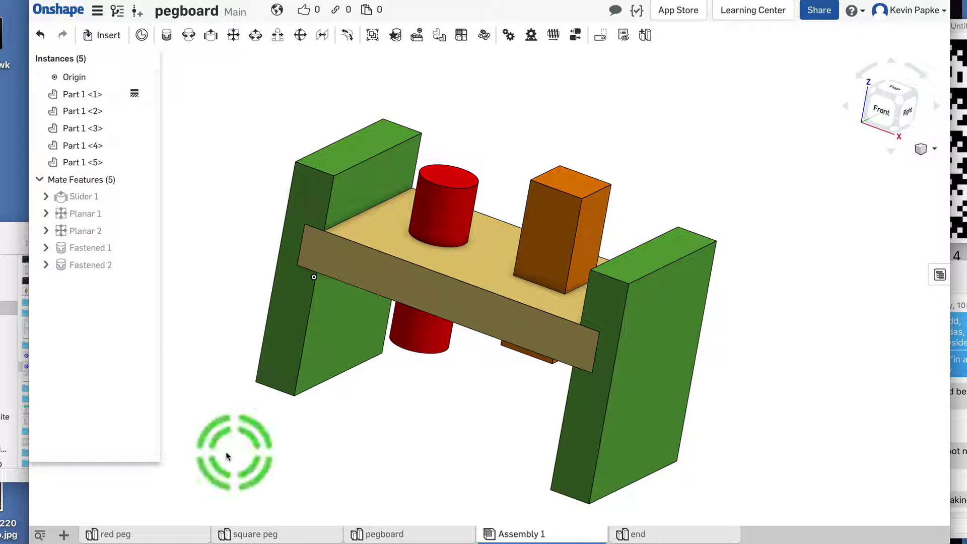
Step: Add a new Part Studio to the pegboard document and rename it 'triangle peg'
left_click(64, 535)
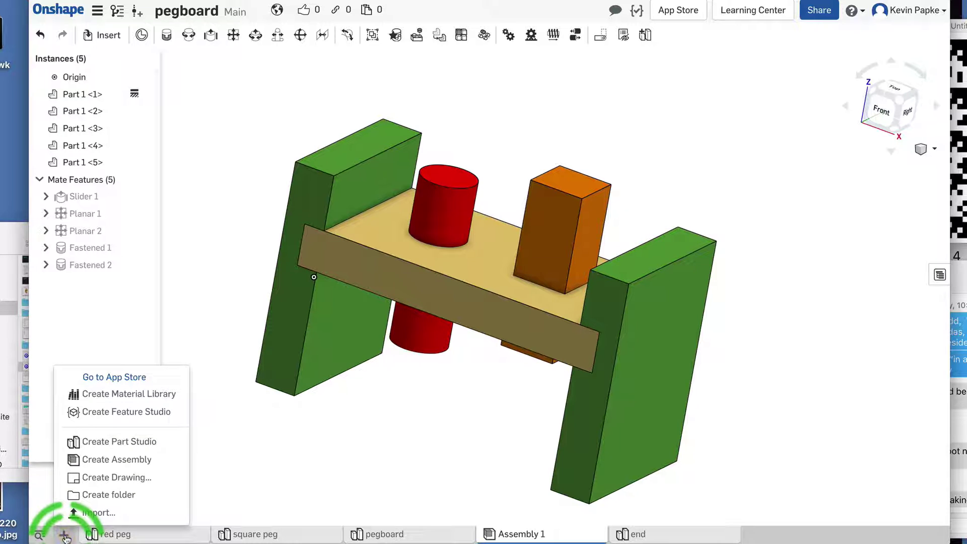
left_click(115, 442)
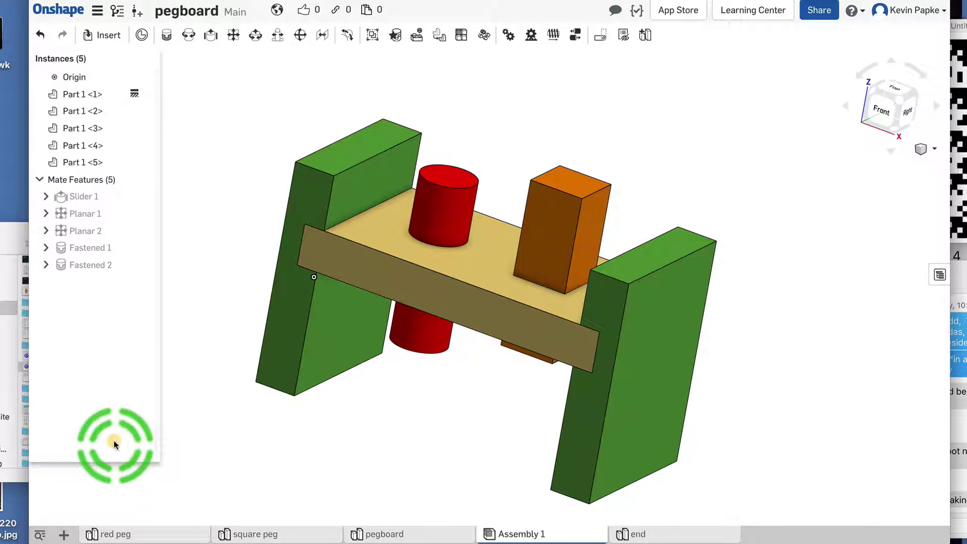
left_click(651, 535)
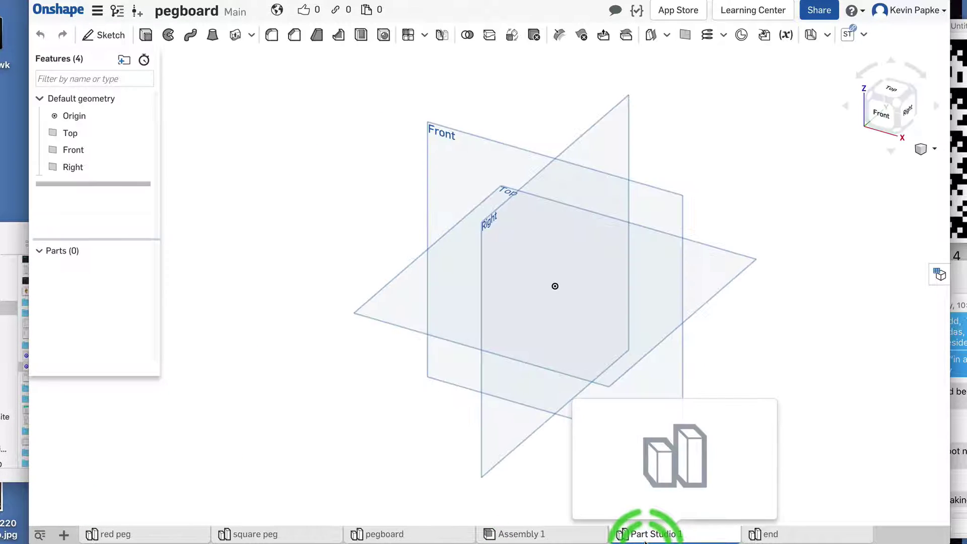
right_click(651, 536)
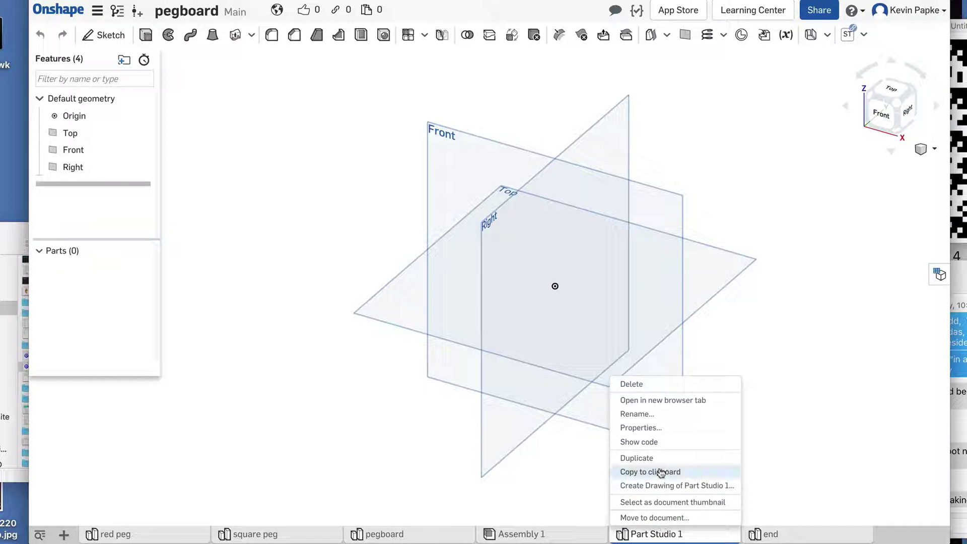
left_click(651, 416)
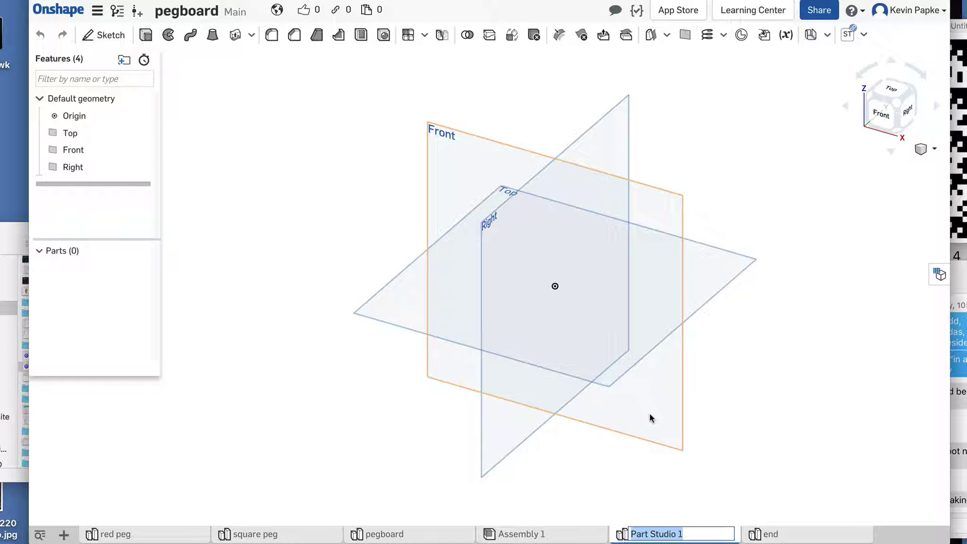
type("triangle")
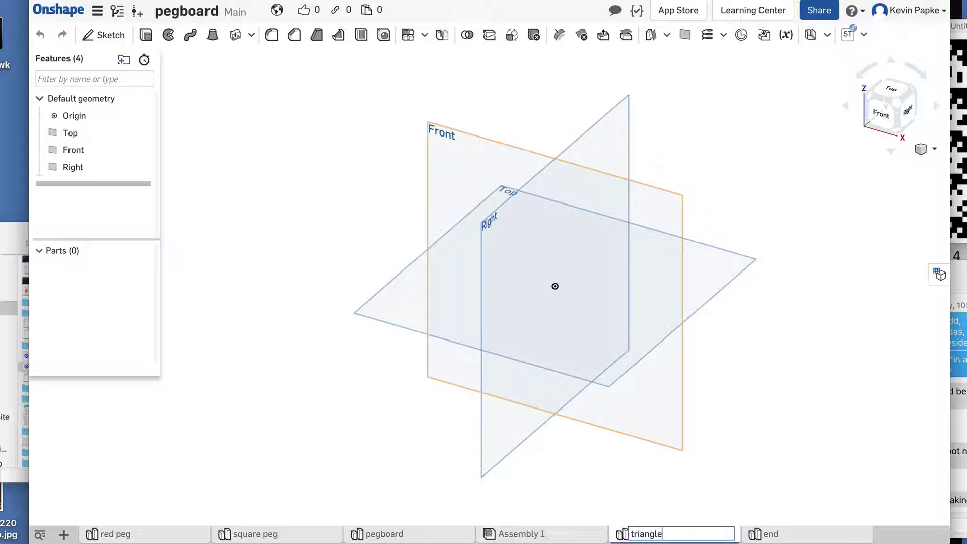
type(" peg")
key("Return")
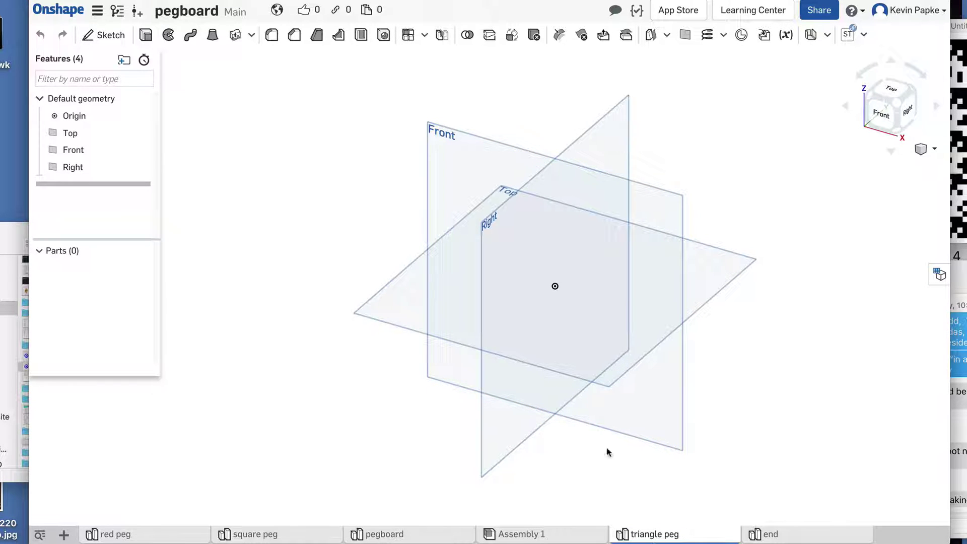
Step: Start a sketch on the Top plane using the inscribed polygon tool
left_click(396, 312)
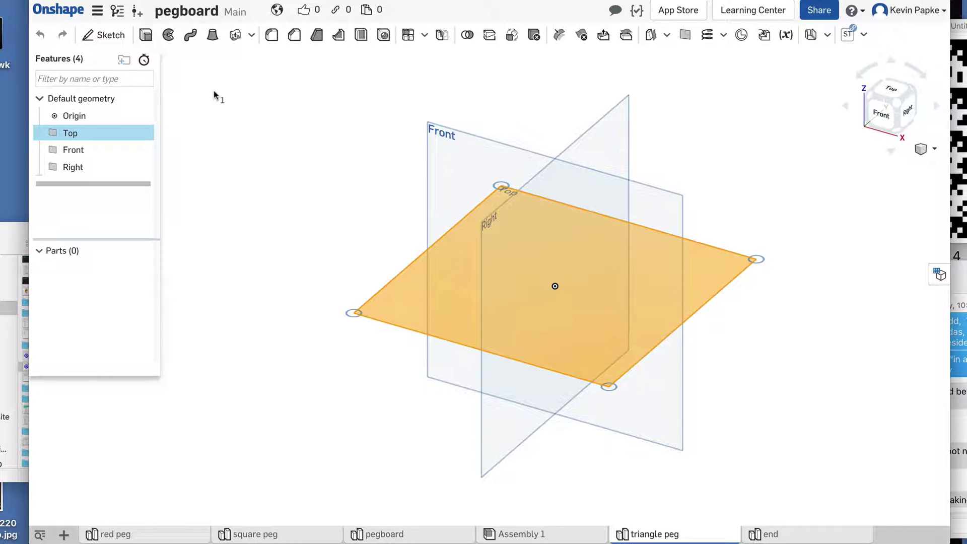
left_click(110, 35)
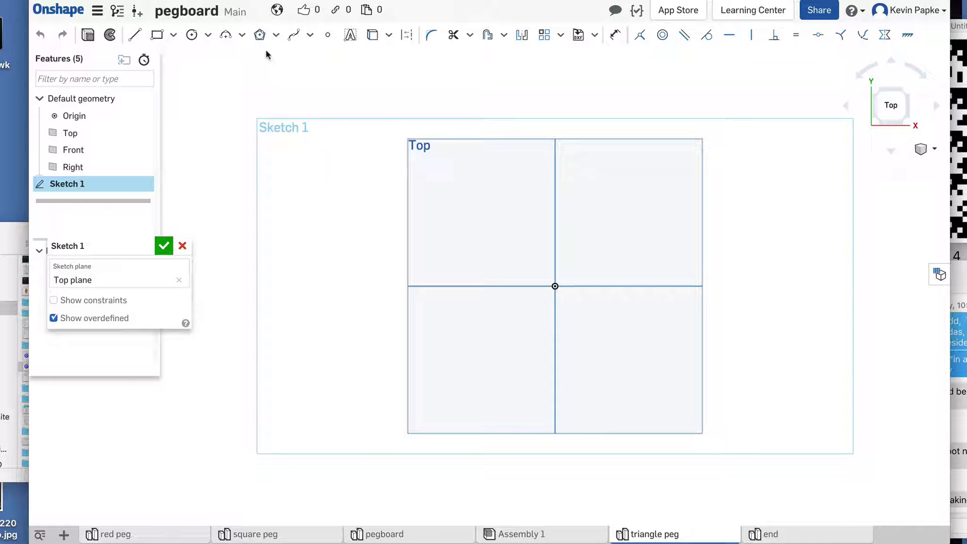
left_click(260, 34)
Step: Center the polygon on the origin and reduce it to 3 sides
left_click(555, 286)
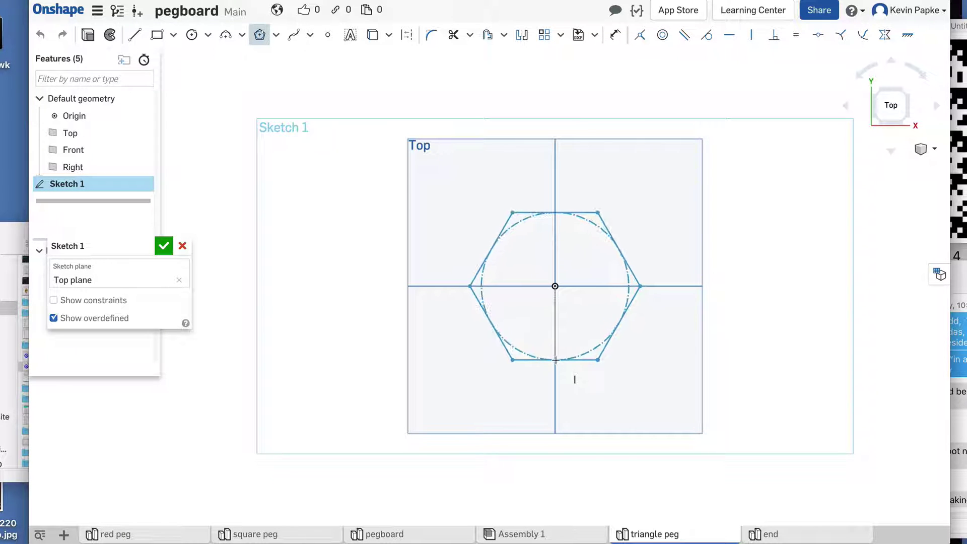
scroll(545, 375, "up", 2)
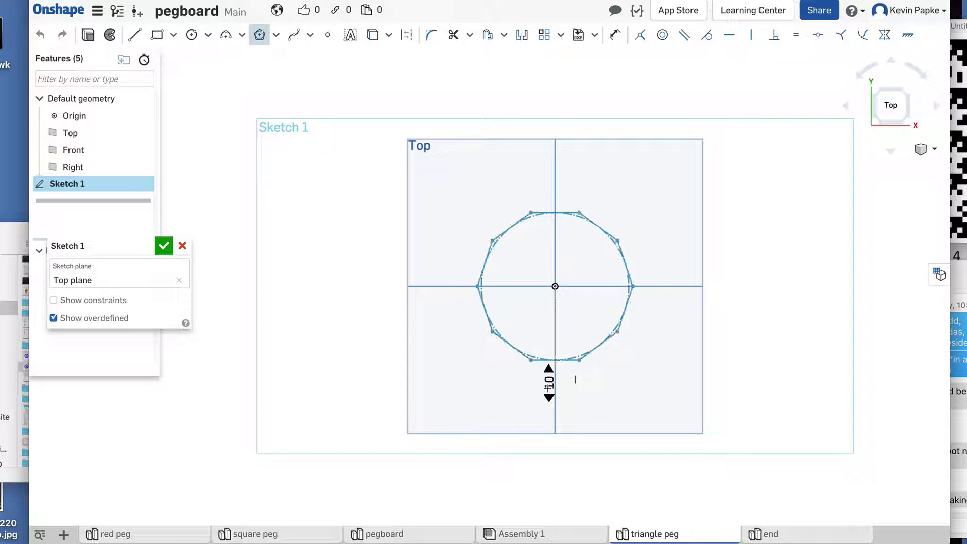
scroll(545, 374, "up", 2)
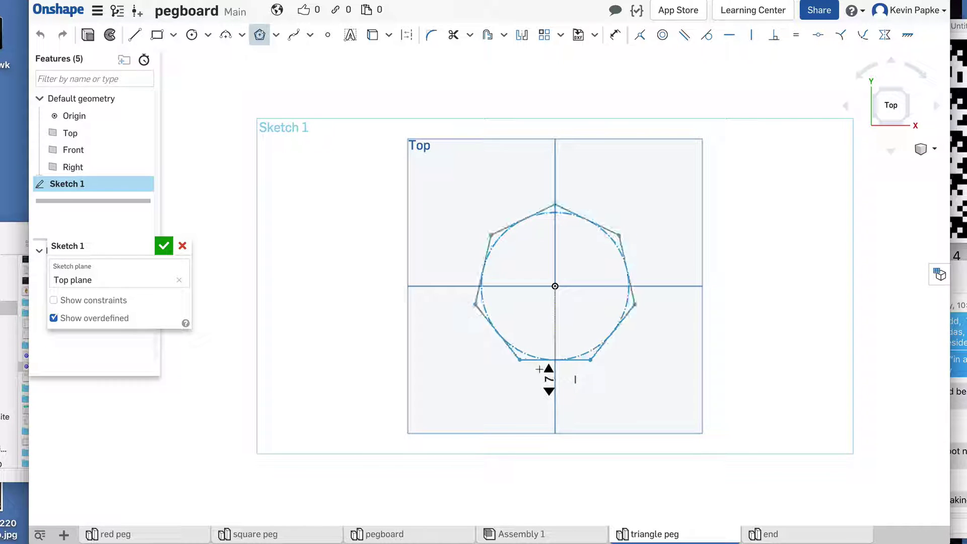
scroll(480, 358, "down", 7)
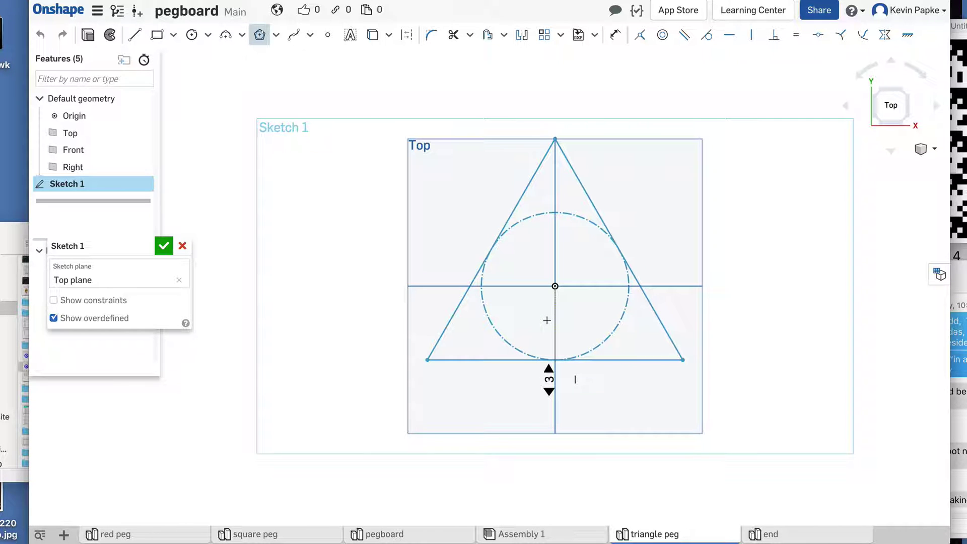
scroll(547, 321, "up", 2)
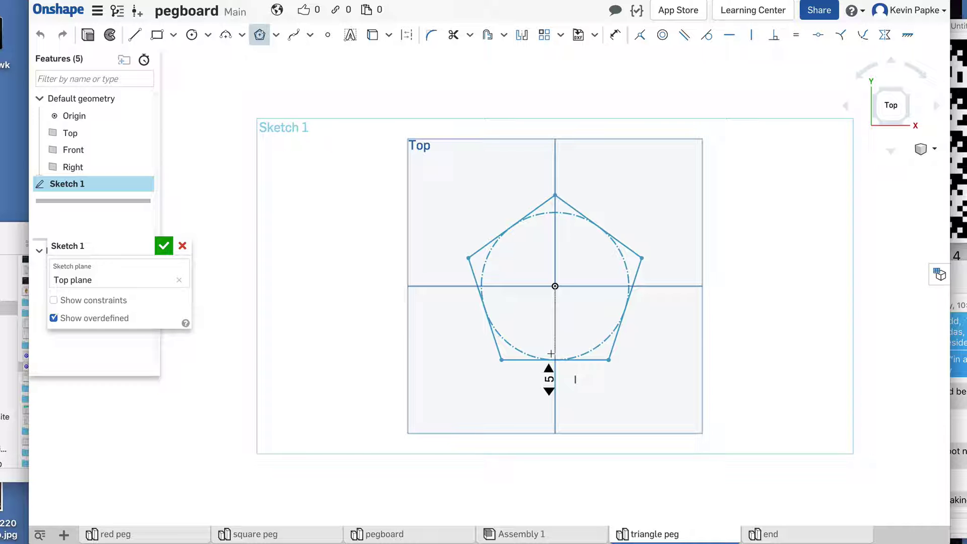
scroll(551, 353, "down", 2)
Step: Place the triangle and dimension its apex-to-base height as 1
left_click(552, 354)
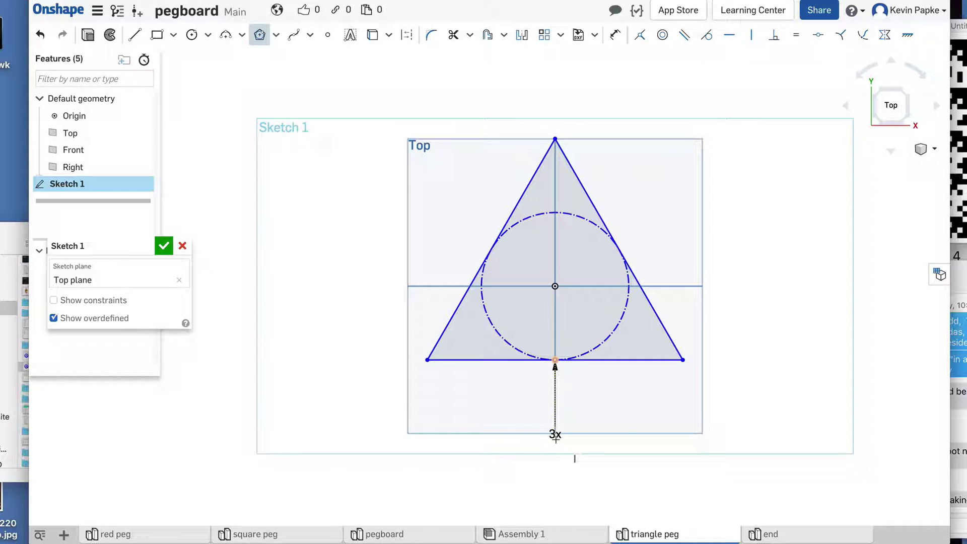
left_click(614, 37)
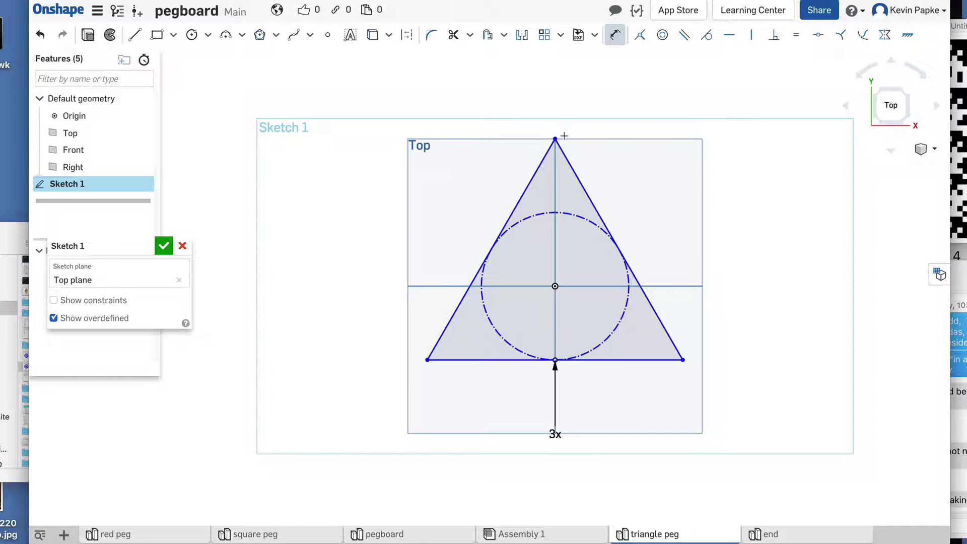
left_click(555, 138)
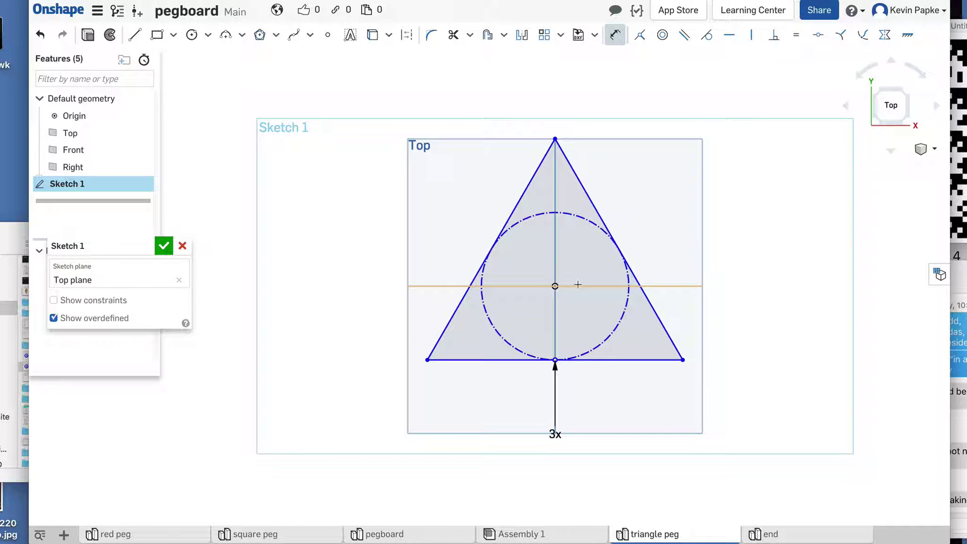
left_click(603, 359)
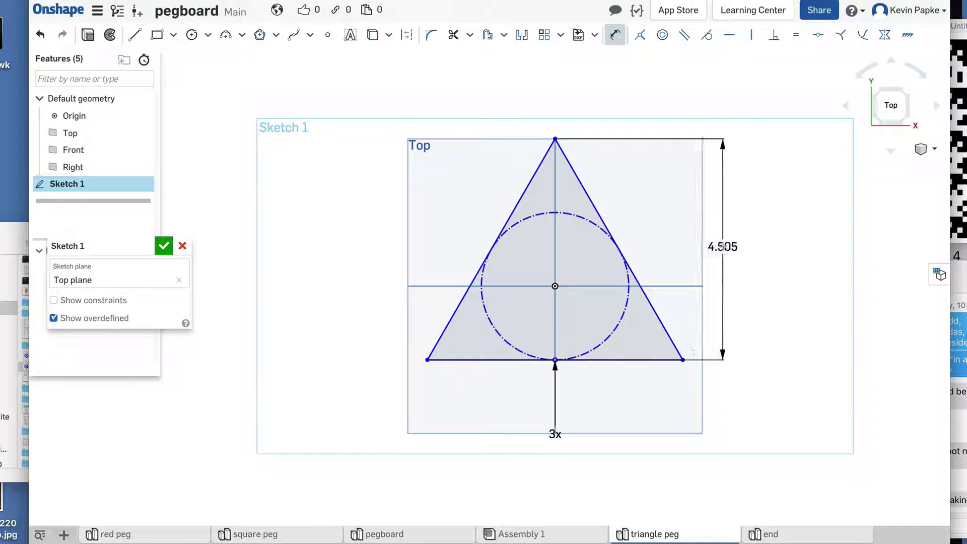
left_click(723, 247)
type("1")
key("Return")
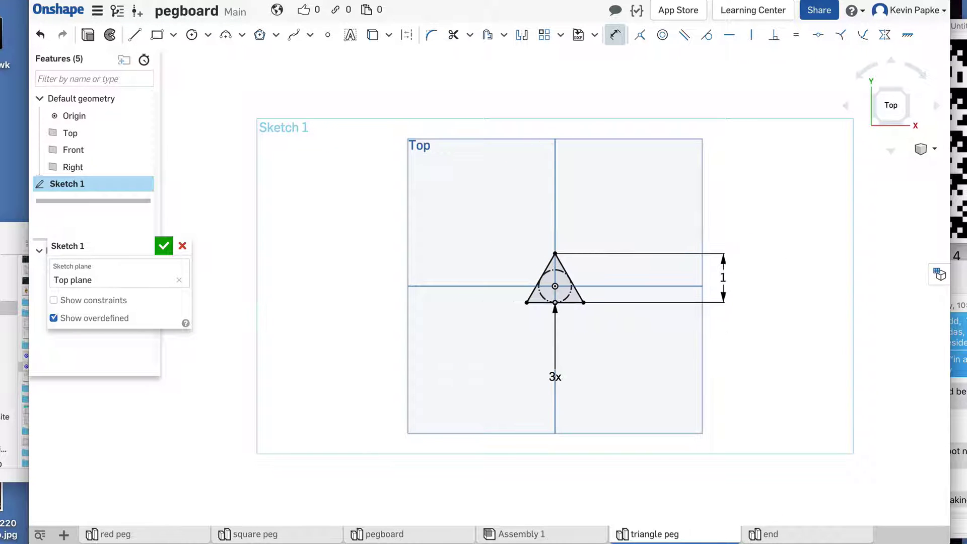
Step: Move the 1 dimension and the 3x sides label closer to the triangle
scroll(625, 280, "up", 5)
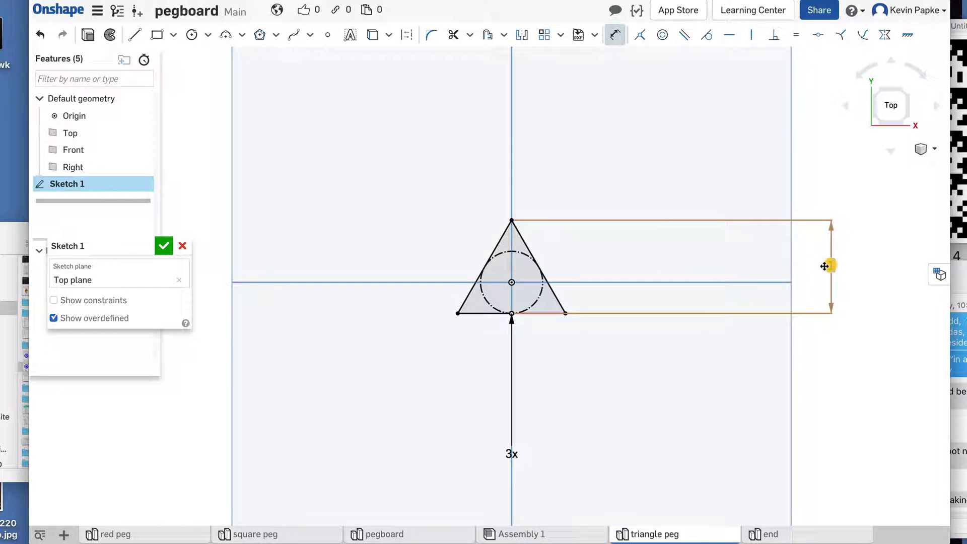
left_click_drag(828, 265, 609, 271)
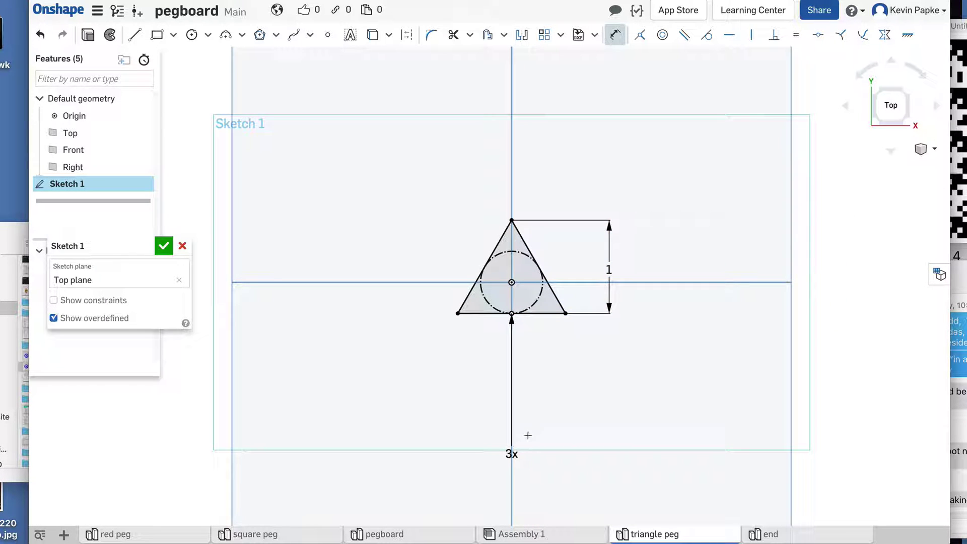
left_click_drag(513, 441, 534, 364)
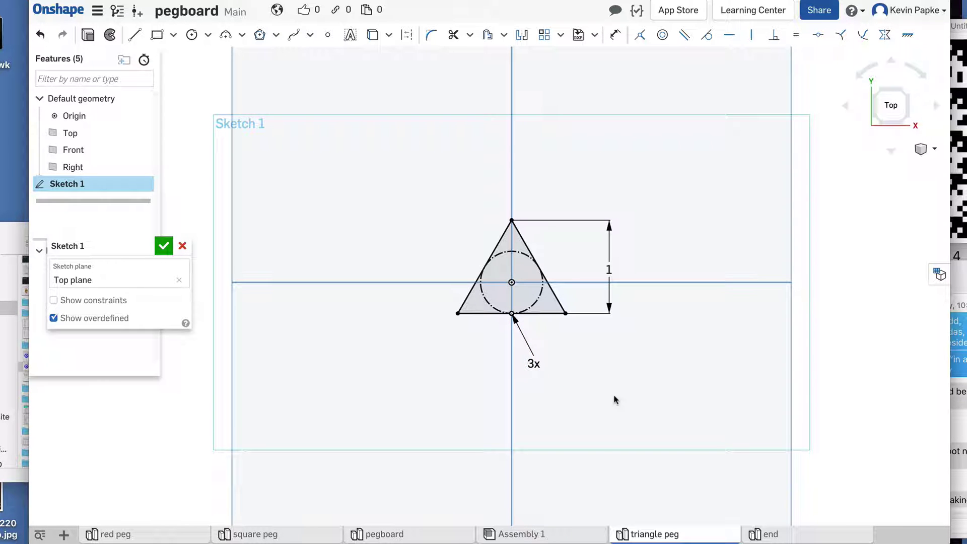
right_click_drag(702, 352, 675, 367)
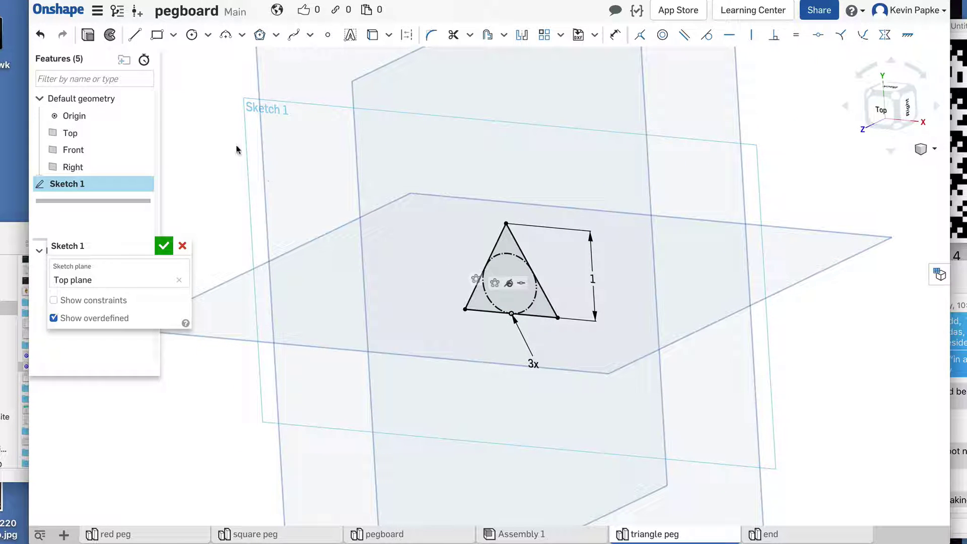
Step: Extrude the triangle sketch to a depth of 3 in as Part 1
left_click(87, 35)
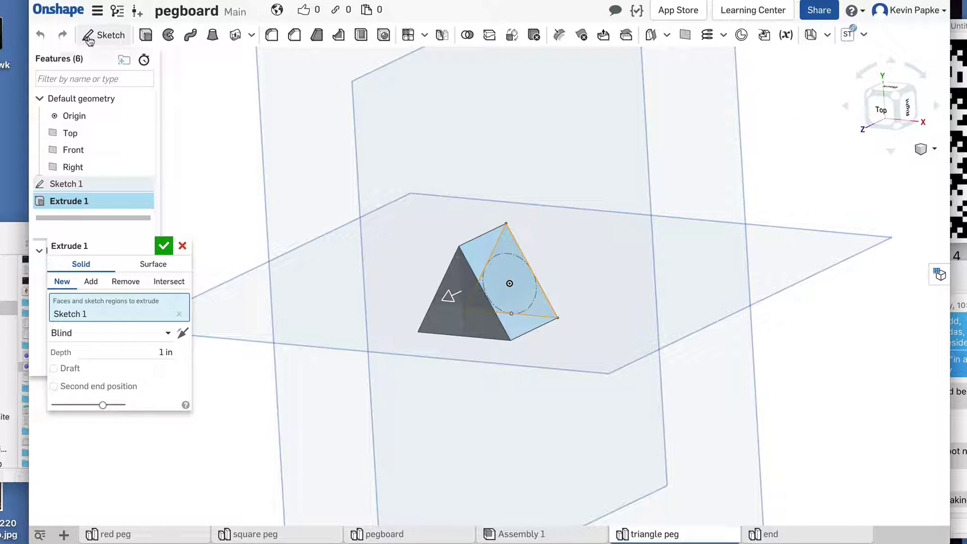
left_click(155, 351)
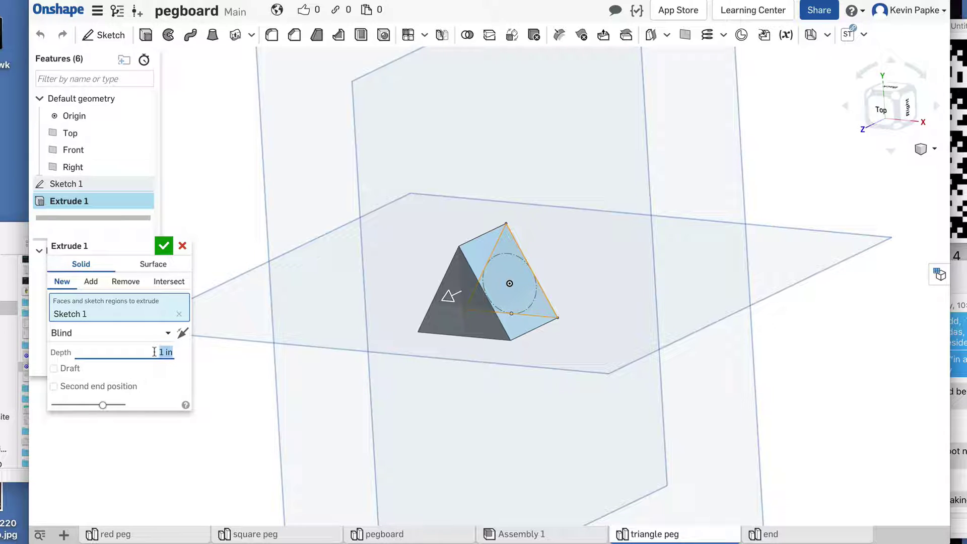
type("3")
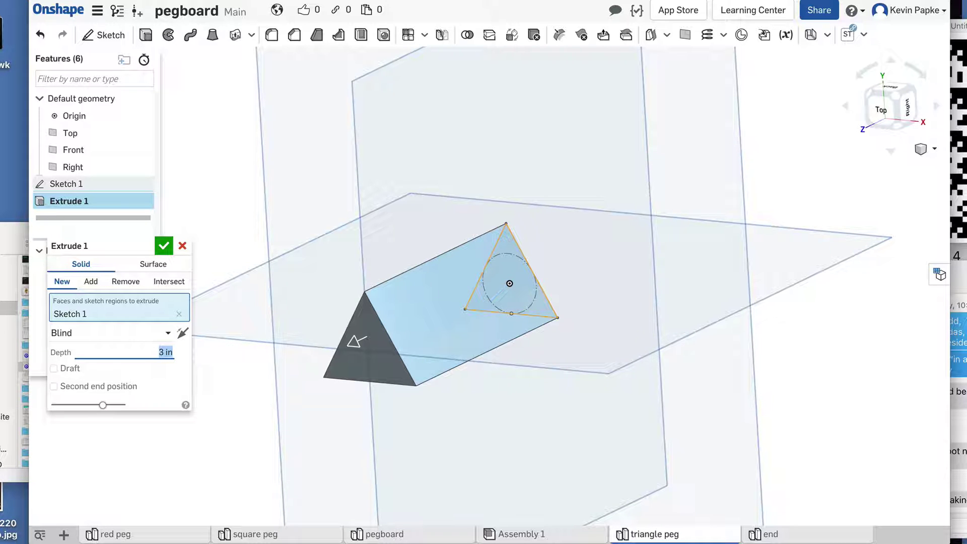
left_click(163, 249)
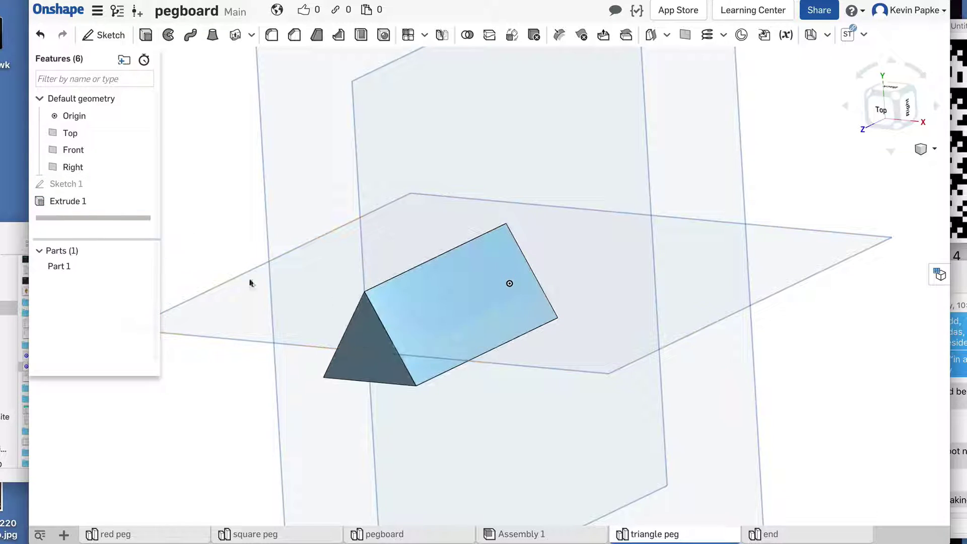
Step: Give Part 1 the blue appearance #3B61B4
right_click(427, 316)
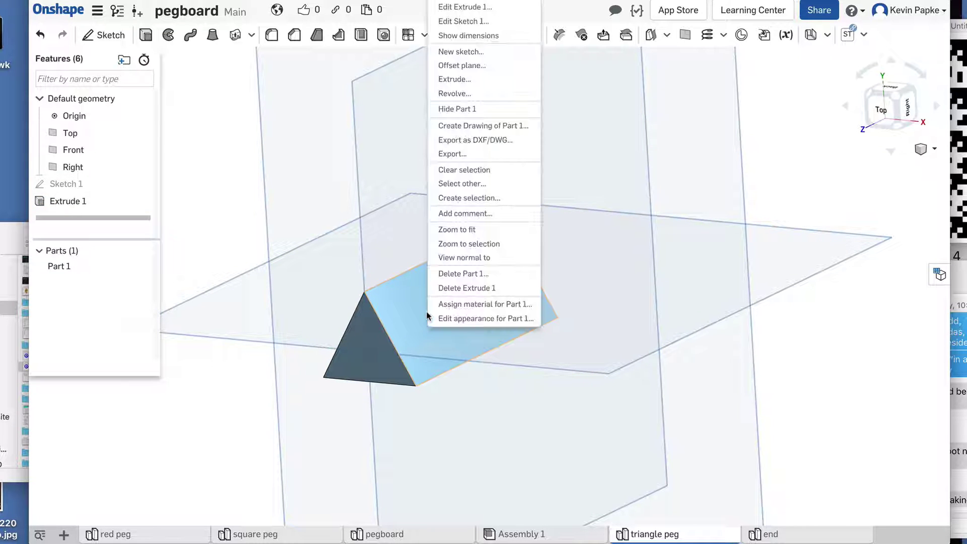
left_click(470, 319)
left_click(252, 304)
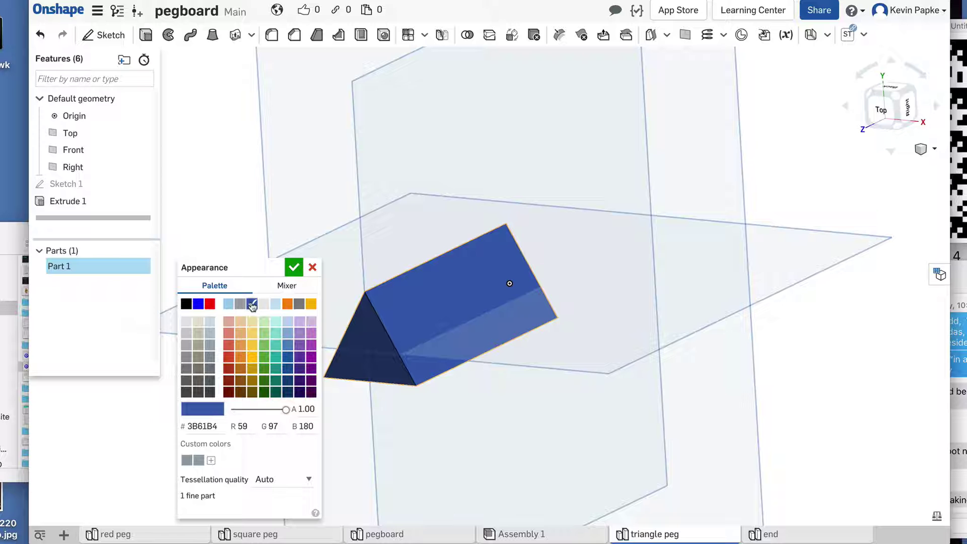
left_click(294, 267)
mouse_move(628, 441)
right_mouse_down()
mouse_move(635, 388)
mouse_move(579, 378)
mouse_move(640, 423)
mouse_move(641, 453)
mouse_move(624, 452)
right_mouse_up()
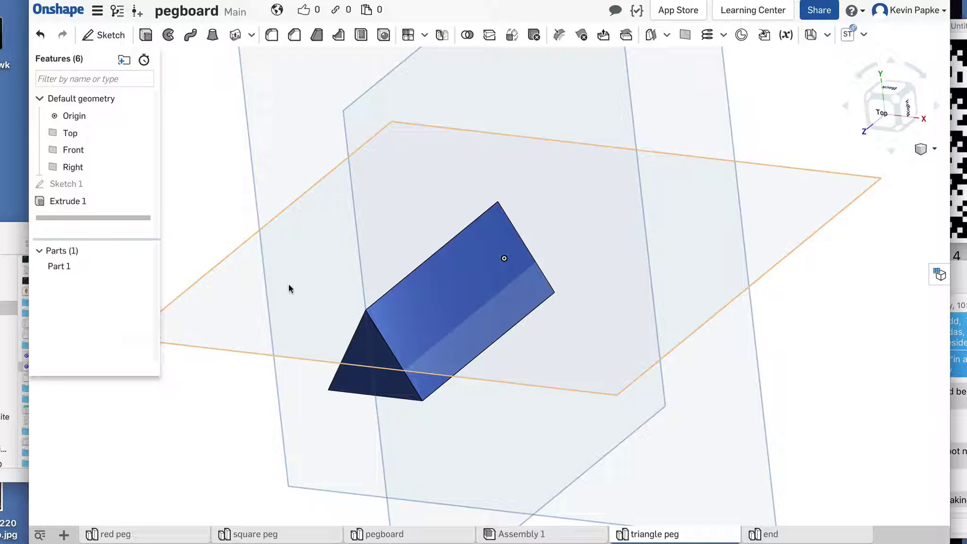
Step: Switch to the pegboard Part Studio and view its top face normal
left_click(392, 535)
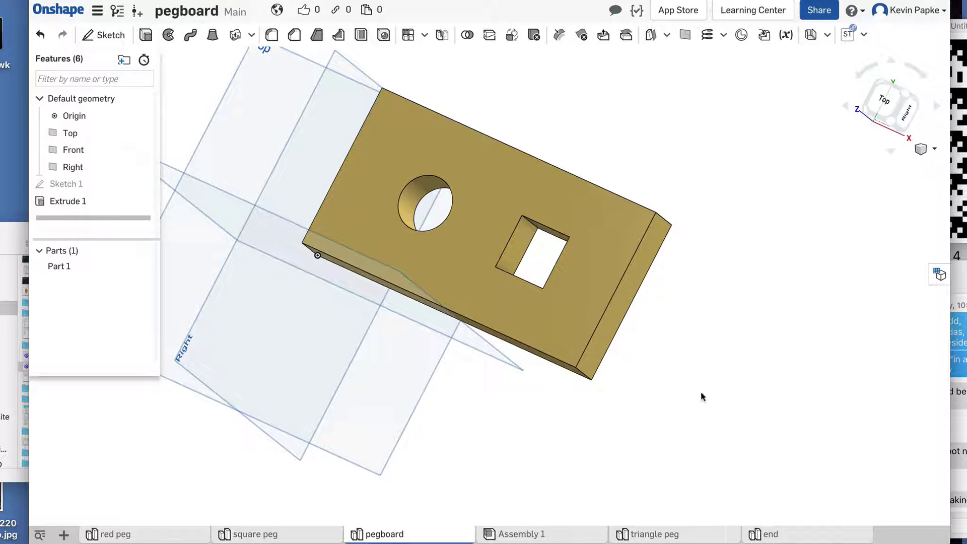
right_click_drag(702, 395, 732, 354)
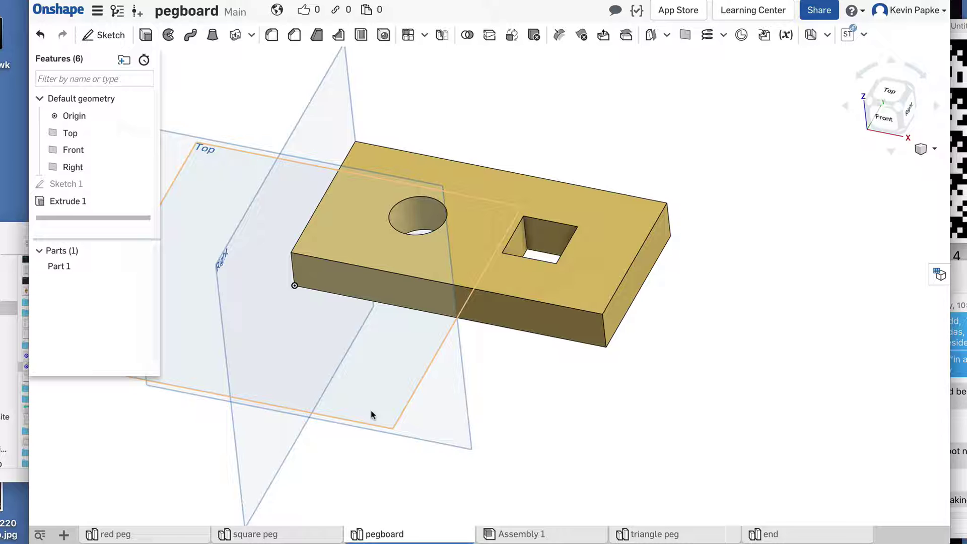
left_click(603, 252)
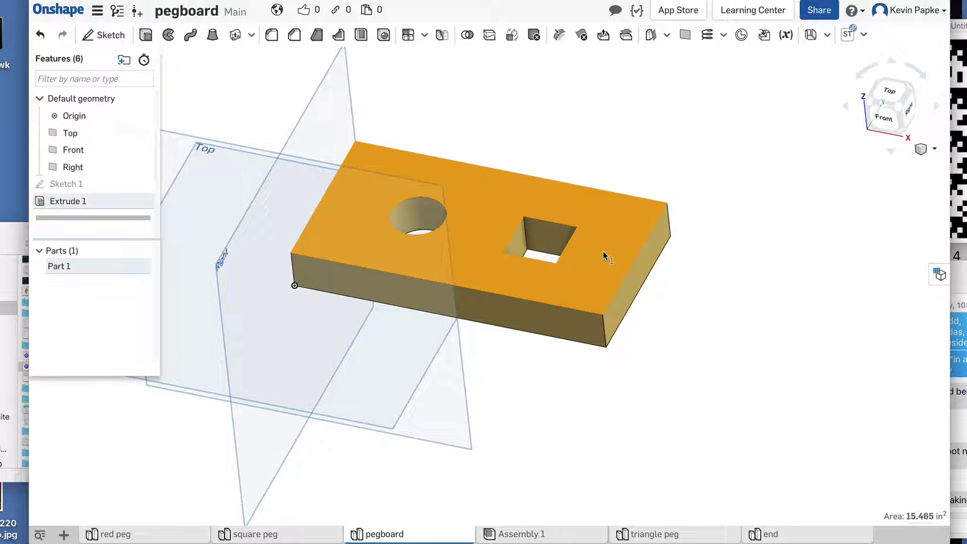
key("n")
scroll(640, 334, "up", 3)
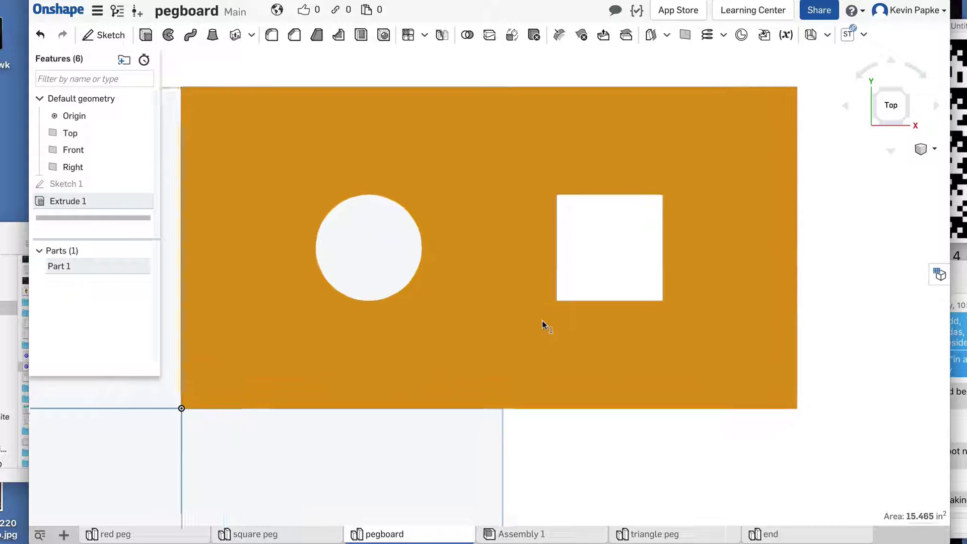
scroll(493, 302, "down", 3)
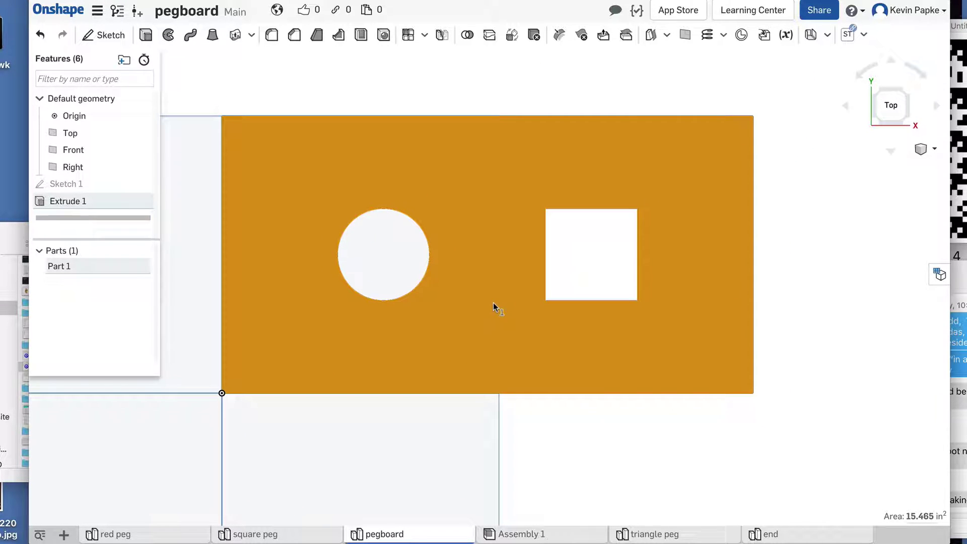
Step: Edit Sketch 1 and change the circle's left-edge offset from 1.75 to 1.25
double_click(59, 184)
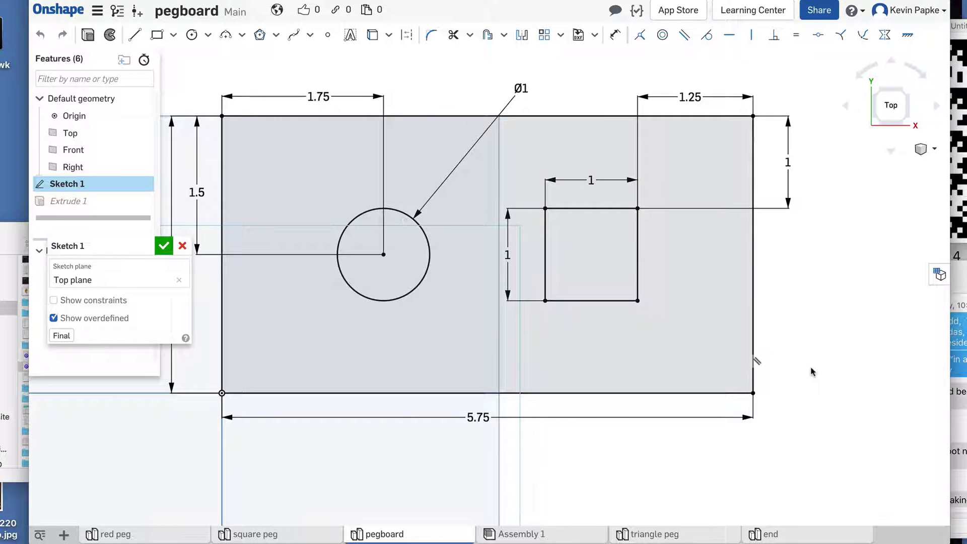
middle_click_drag(811, 370, 866, 393)
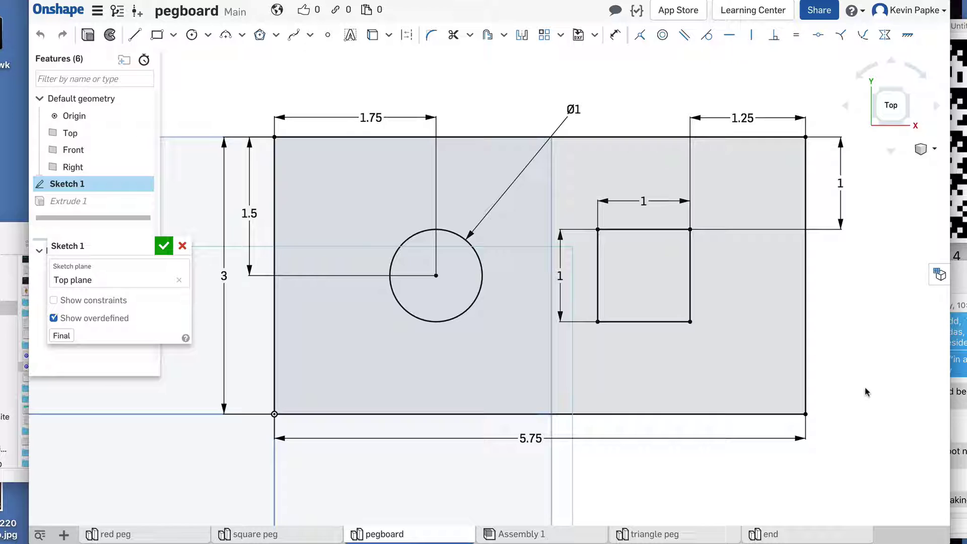
double_click(373, 118)
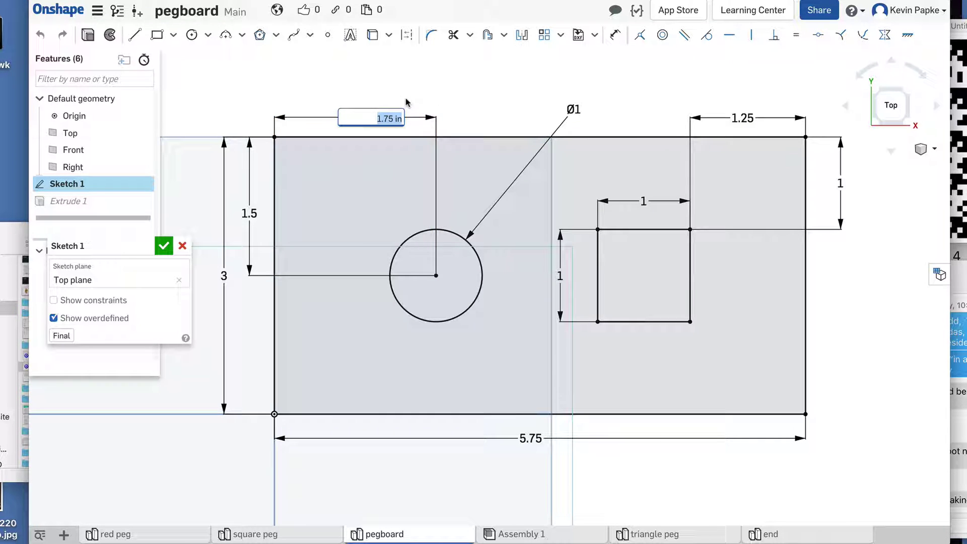
type("1.25")
key("Return")
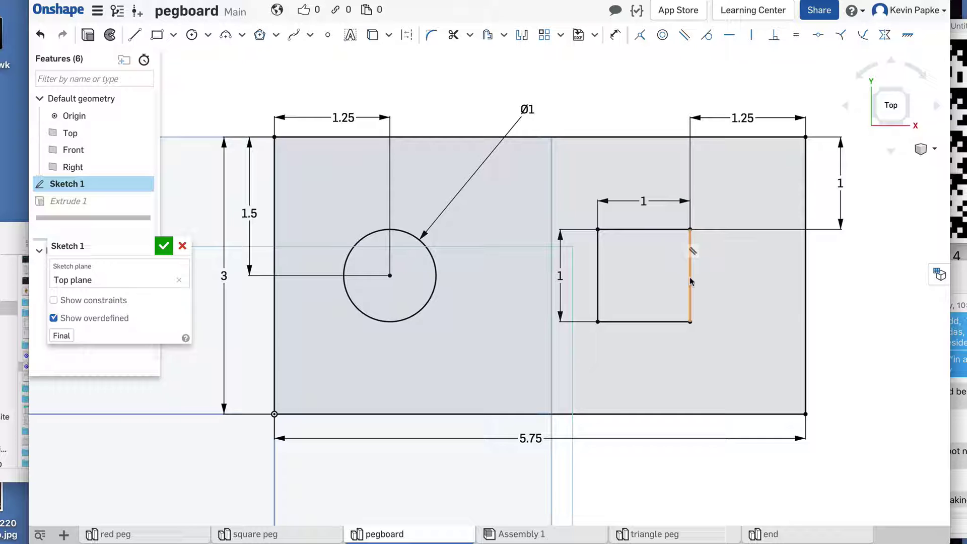
Step: Change the square's right-edge offset from 1.25 to 0.75
double_click(743, 118)
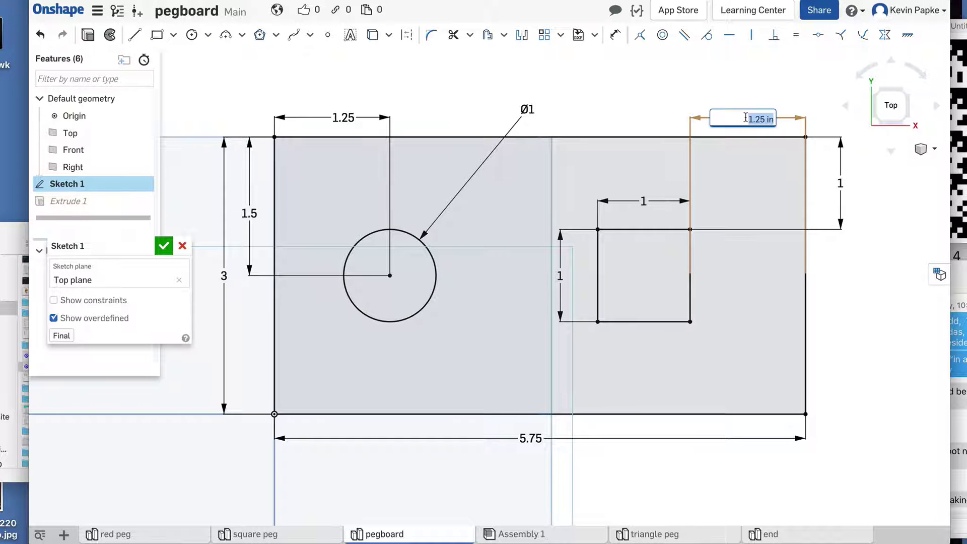
type(".7")
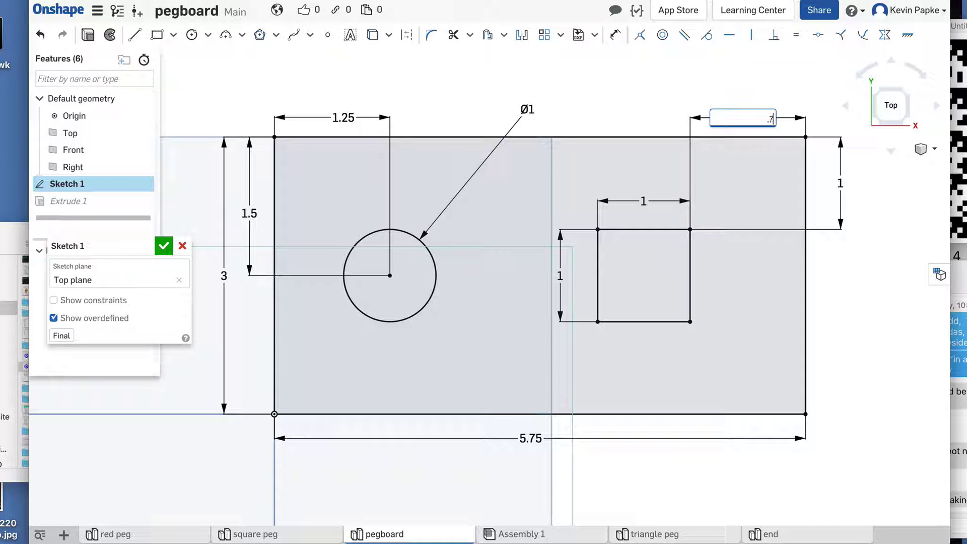
type("5")
key("Return")
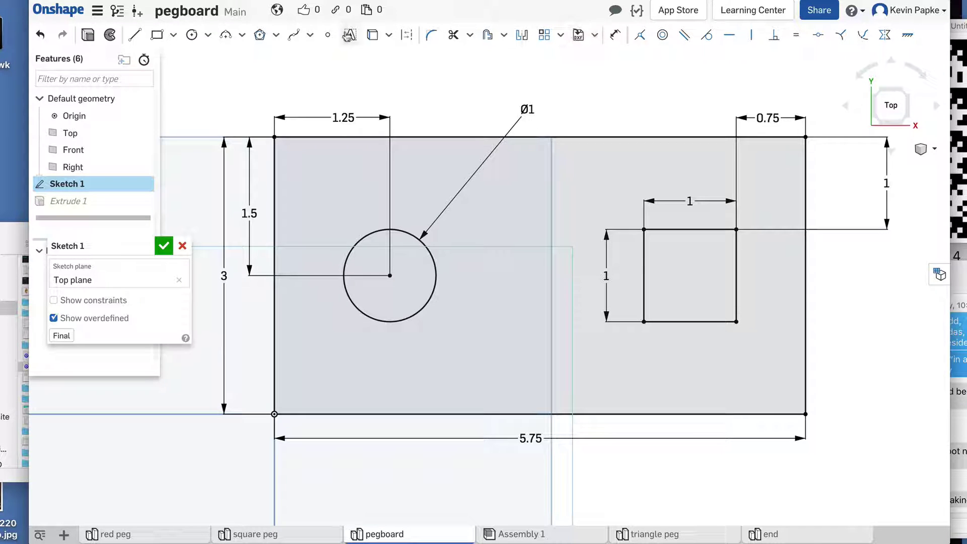
Step: Draw a three-sided inscribed polygon between the circle and square holes
left_click(260, 36)
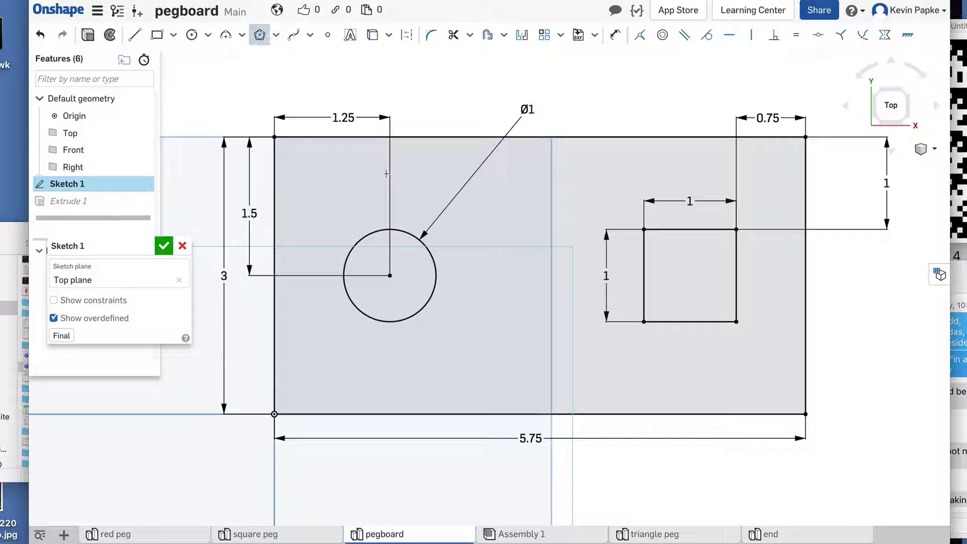
left_click(552, 224)
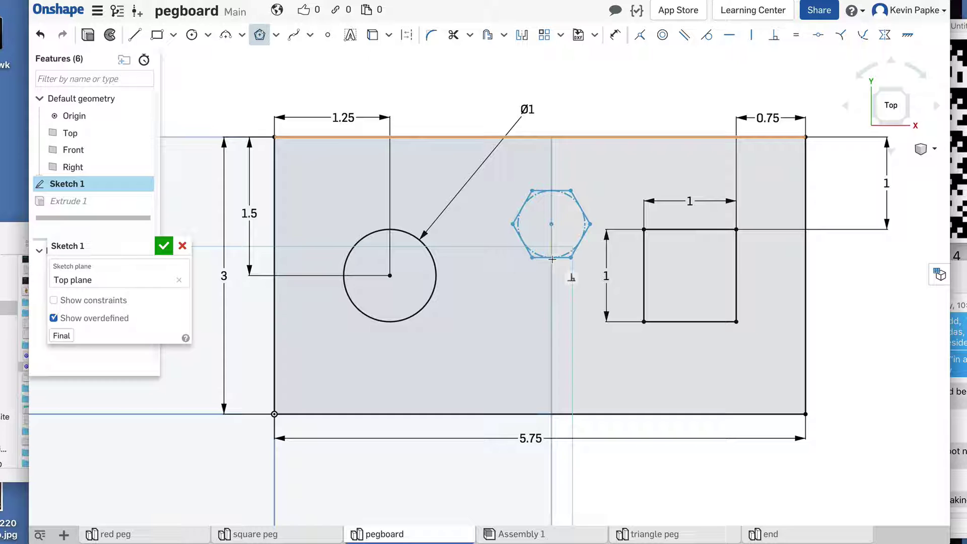
left_click(551, 265)
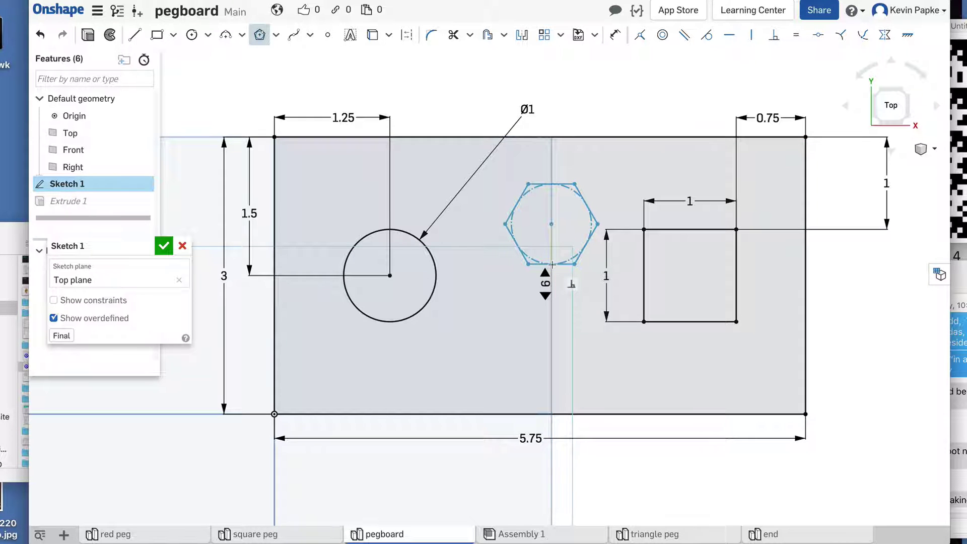
type("3x")
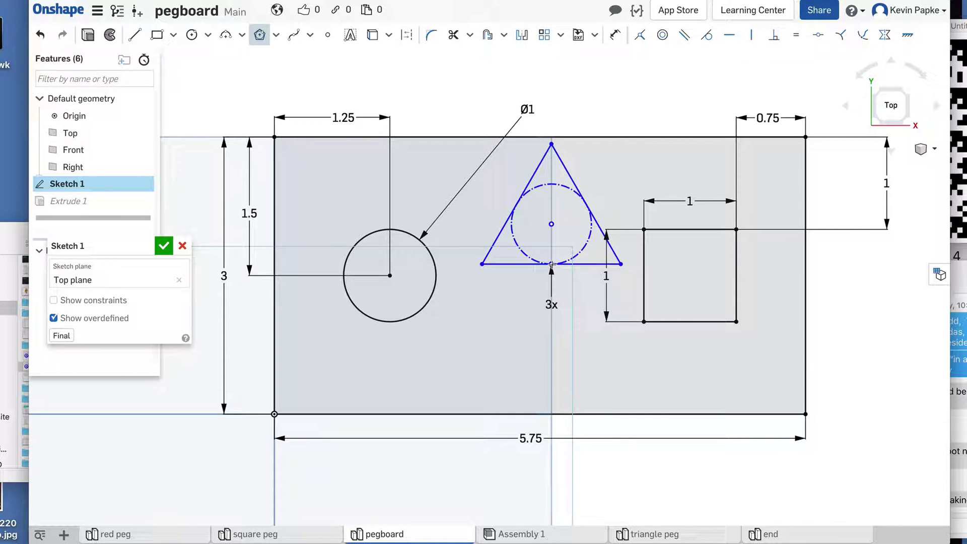
left_click(616, 35)
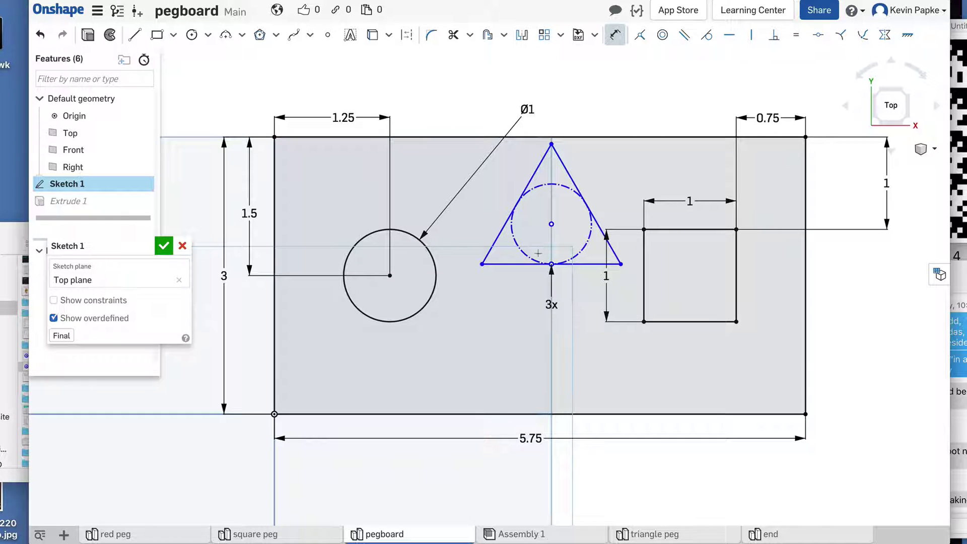
Step: Dimension the triangle's apex-to-base height as 1
left_click(538, 265)
left_click(552, 144)
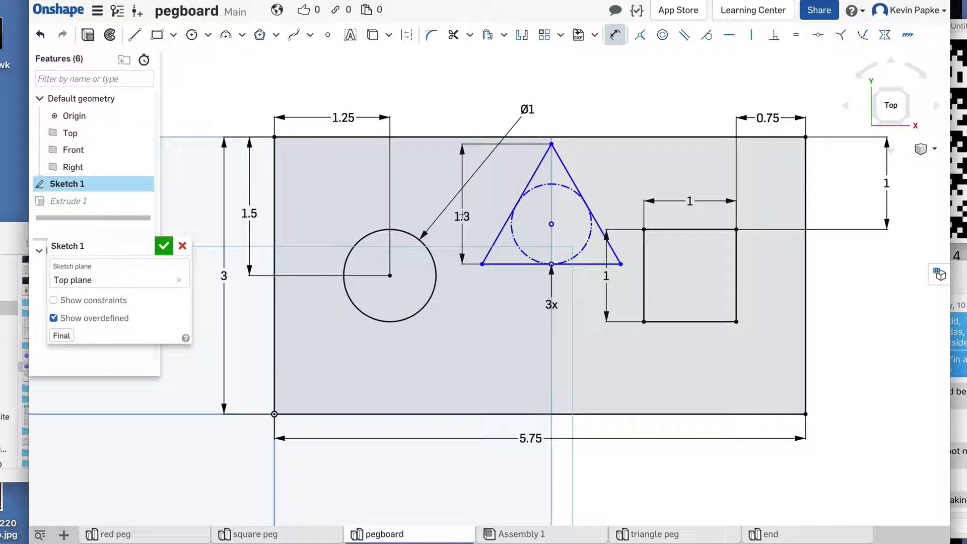
left_click(471, 206)
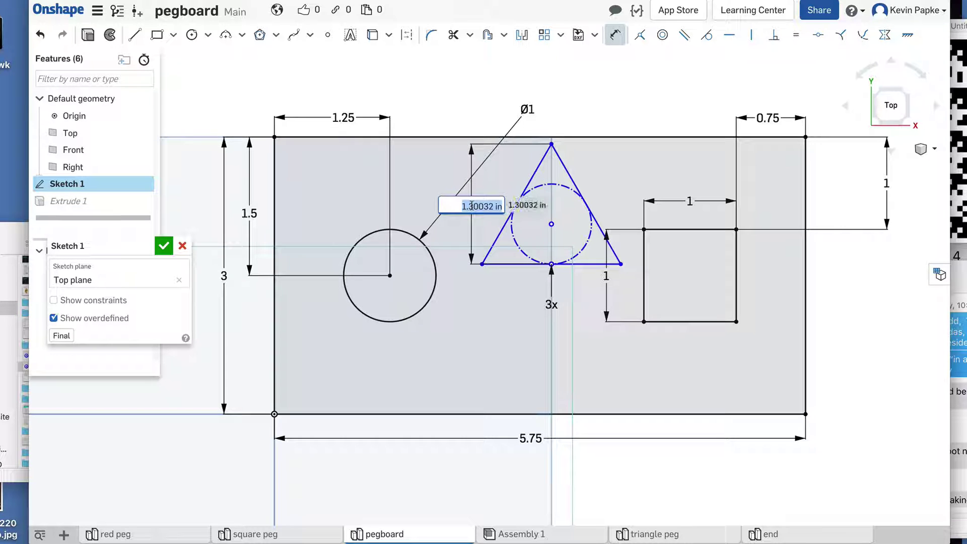
type("1")
key("Return")
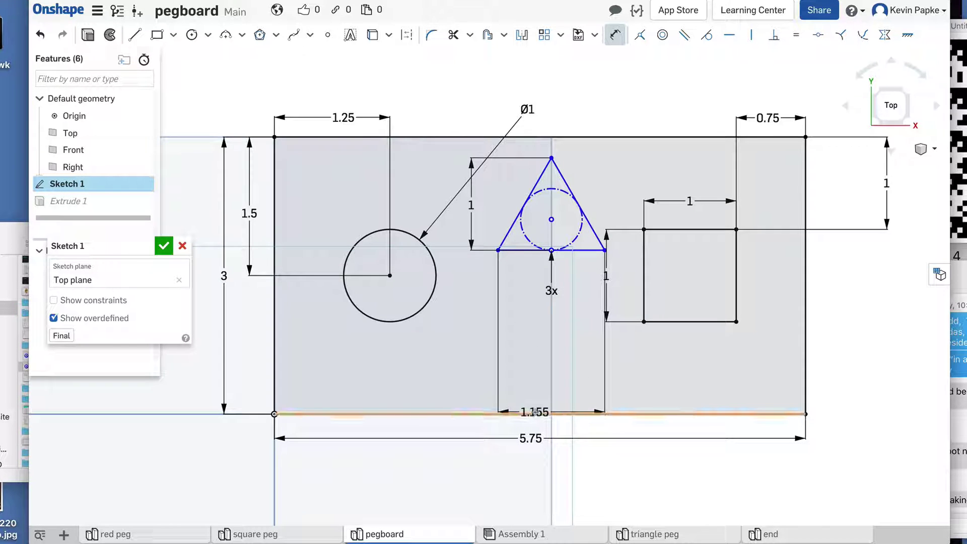
Step: Place the triangle's base 1 above the bottom edge and move the square's dimension clear
left_click(527, 414)
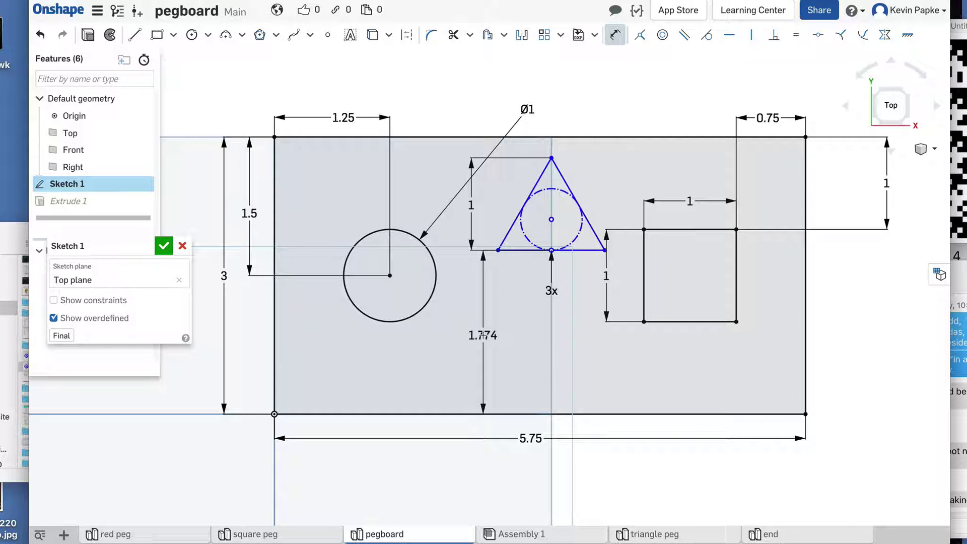
left_click(481, 335)
type("1")
key("Return")
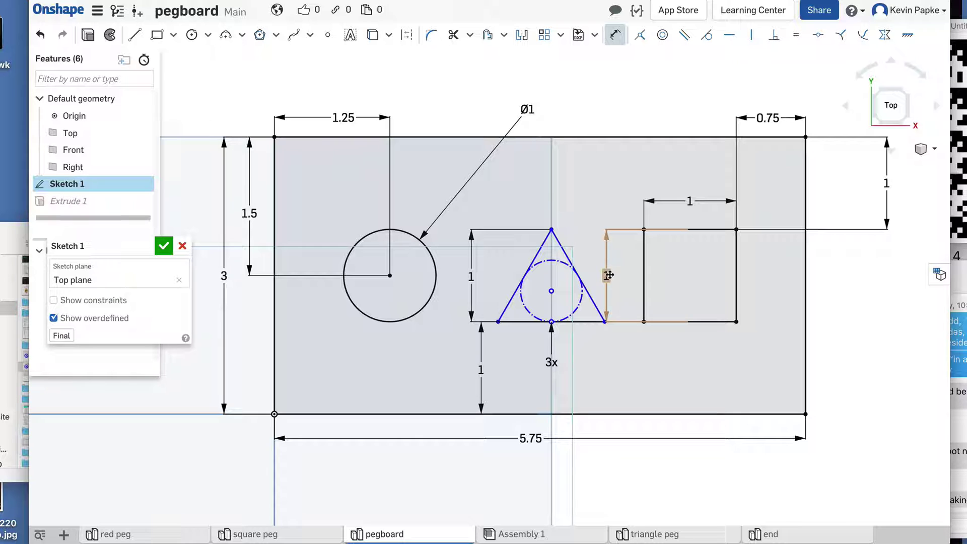
left_click_drag(609, 275, 623, 275)
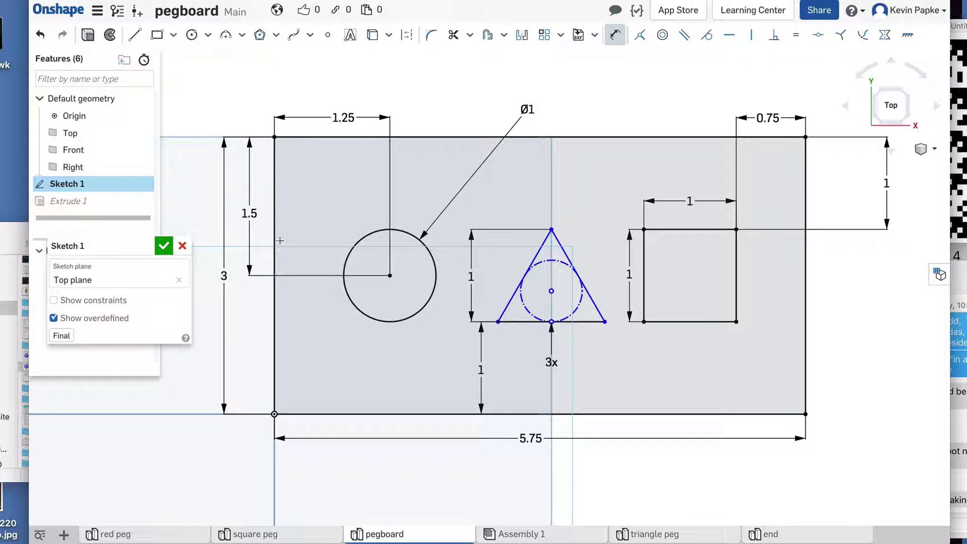
Step: Finish the pegboard sketch and switch to Assembly 1 to view the pegs
left_click(163, 249)
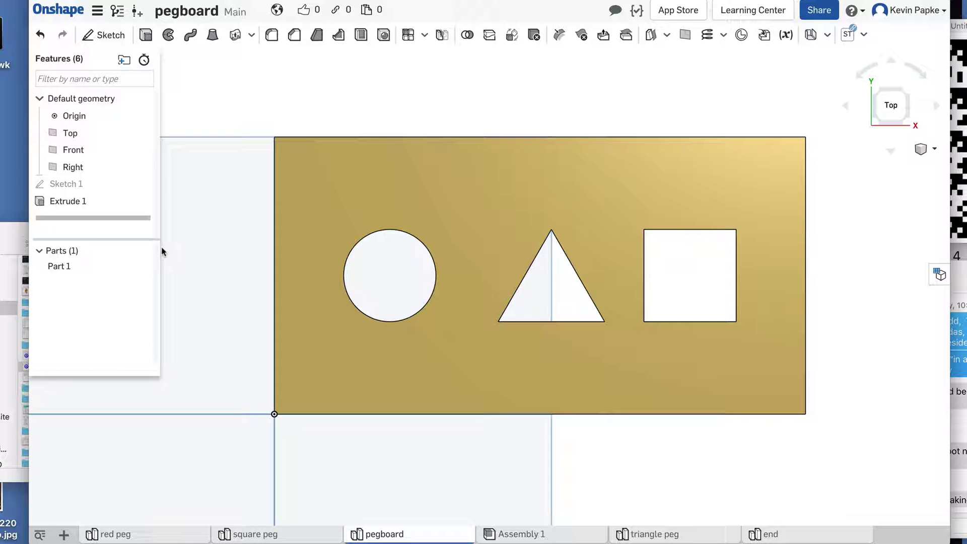
right_click_drag(878, 329, 861, 339)
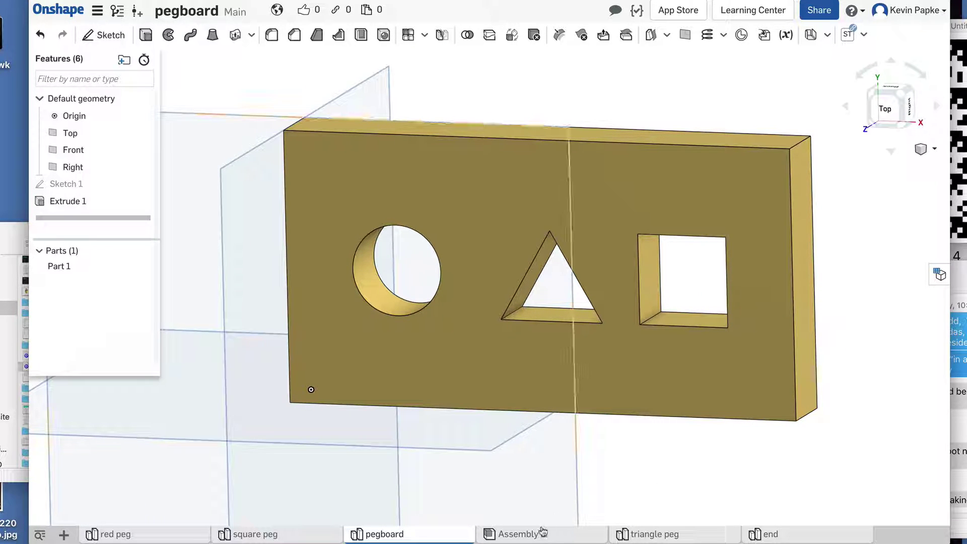
left_click(585, 528)
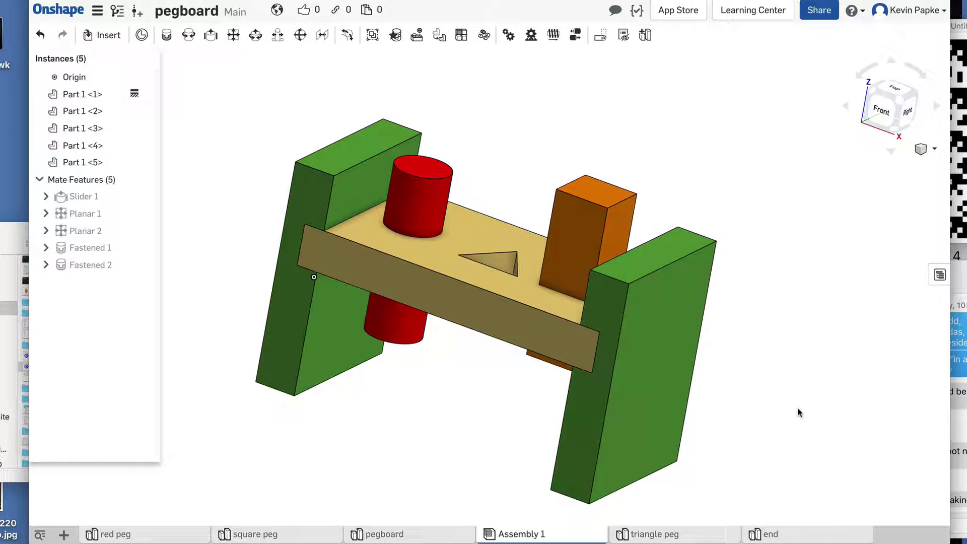
right_click_drag(445, 423, 447, 443)
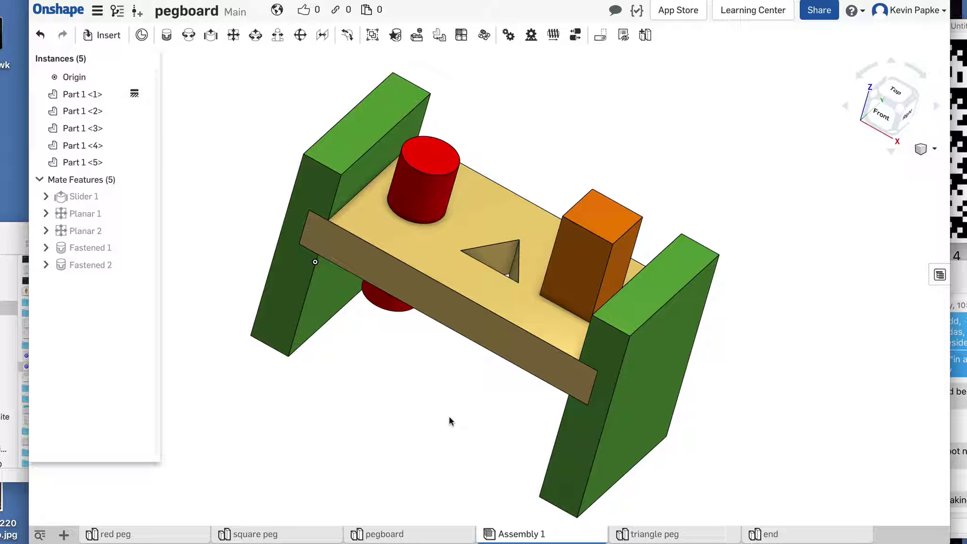
Step: Insert the 'triangle peg' part from Part Studios, placing it beside the right green end
left_click(103, 36)
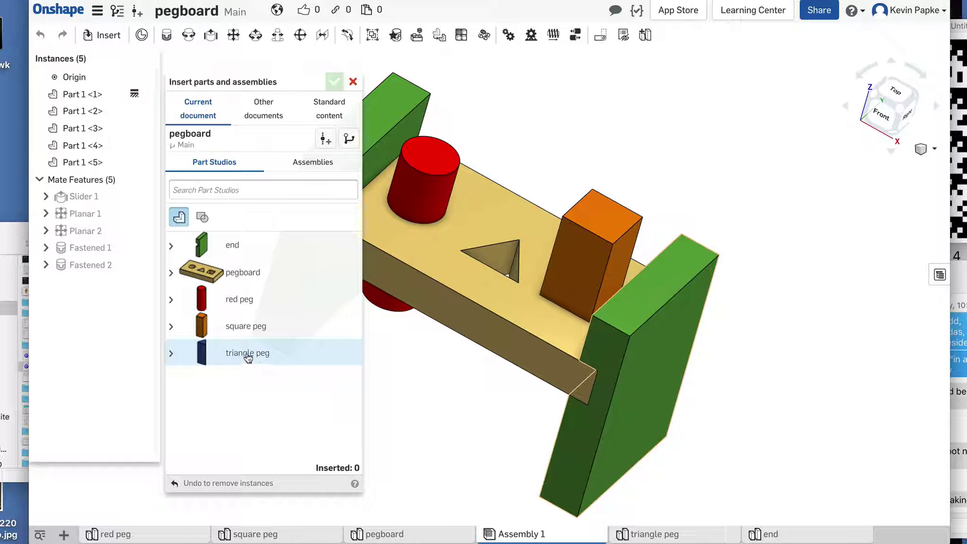
left_click(245, 355)
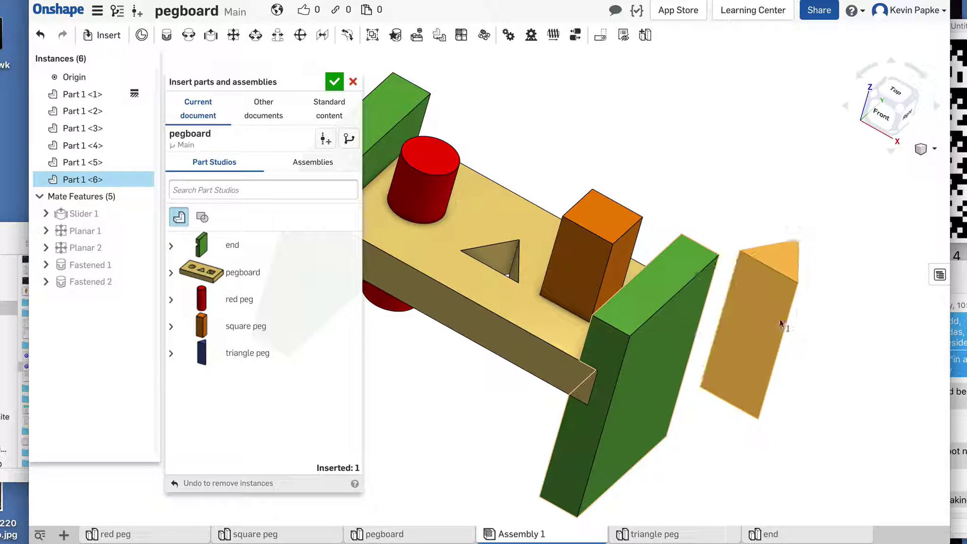
left_click(784, 321)
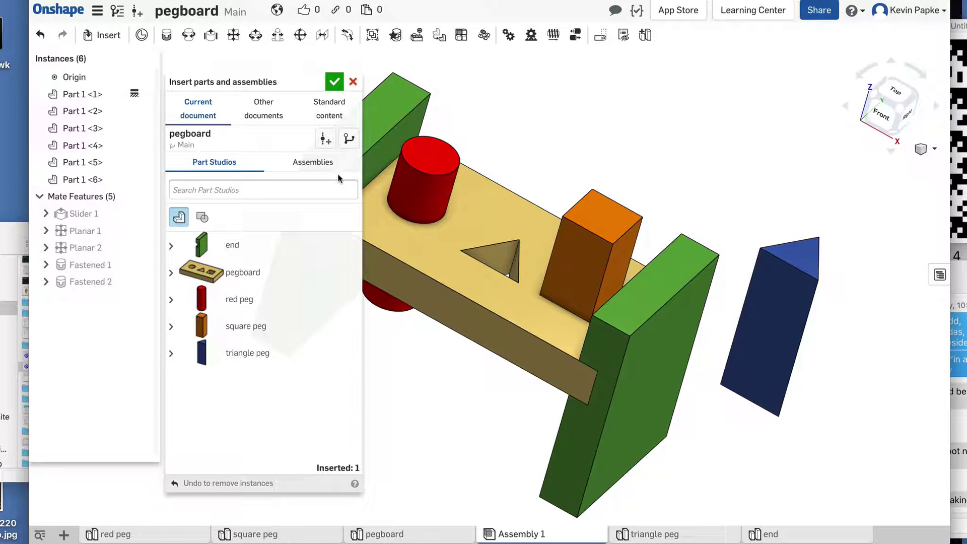
left_click(334, 82)
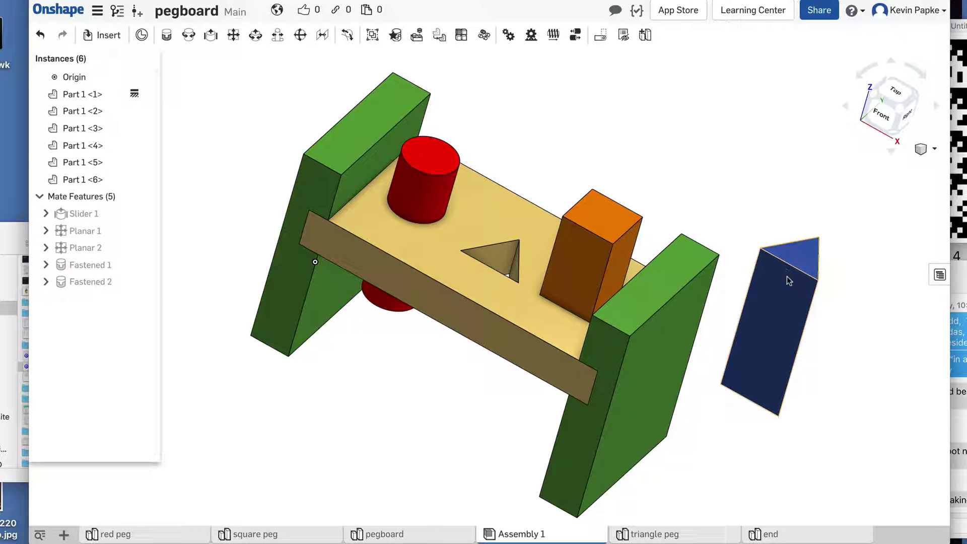
right_click_drag(874, 363, 815, 325)
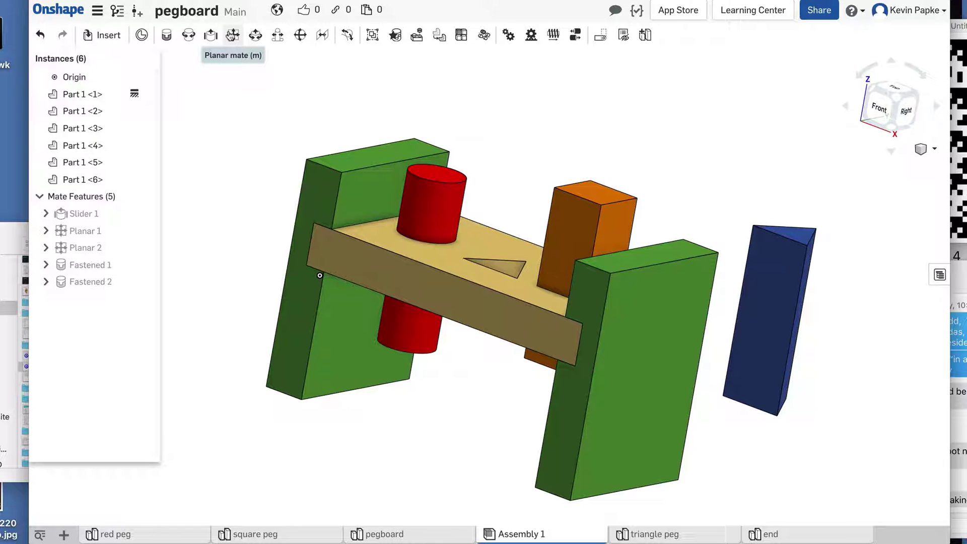
Step: Create a Planar mate (Planar 3) pairing the triangle peg's connector with the triangular hole's connector
left_click(232, 36)
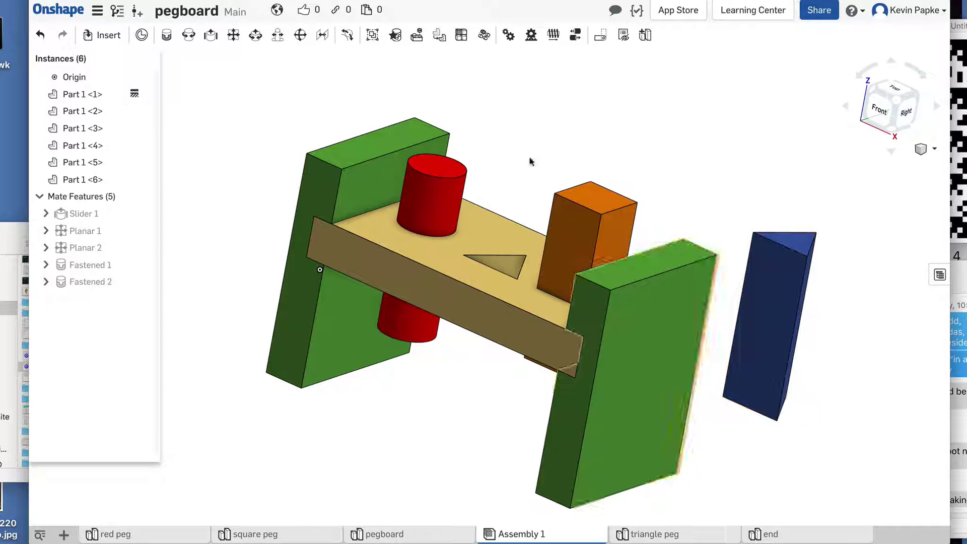
left_click(232, 35)
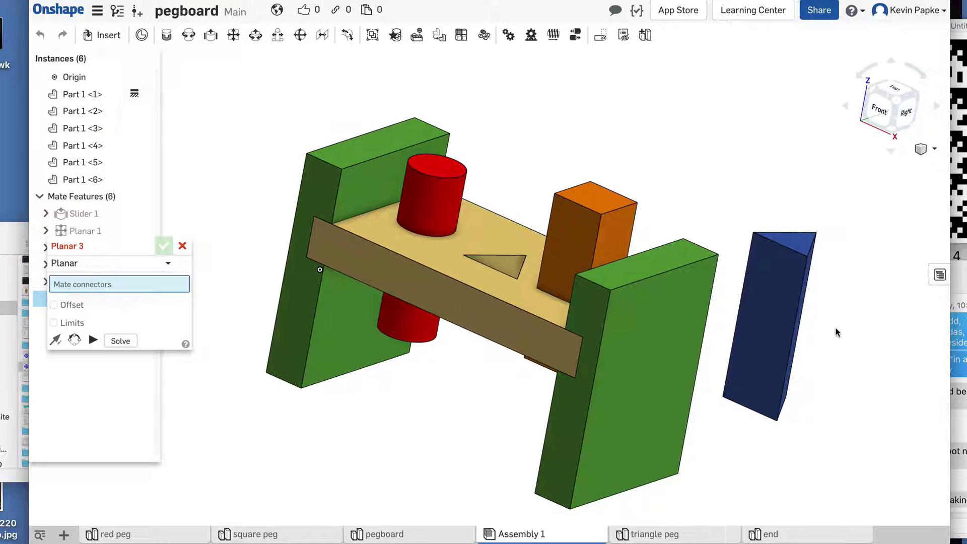
scroll(795, 330, "up", 5)
left_click(737, 329)
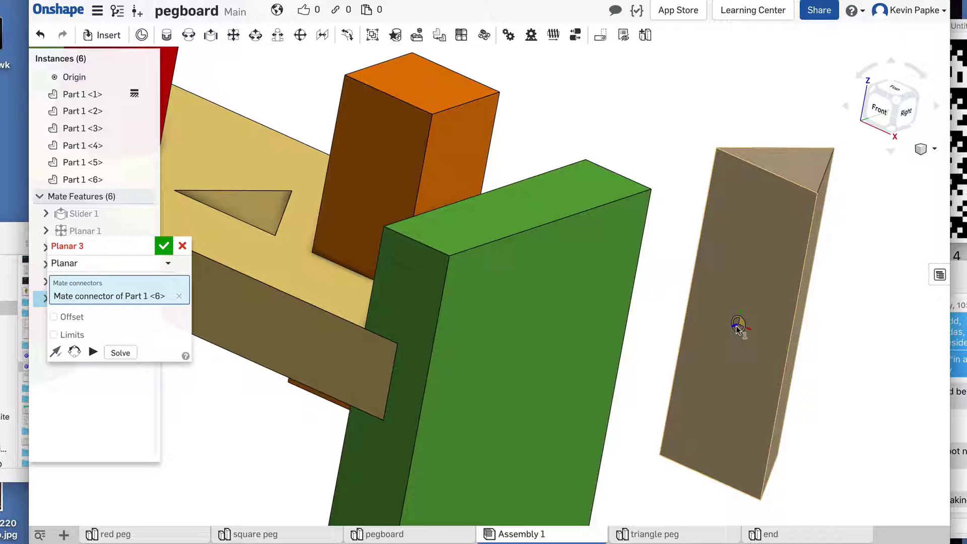
scroll(736, 330, "down", 5)
right_click_drag(407, 392, 317, 440)
scroll(482, 246, "up", 10)
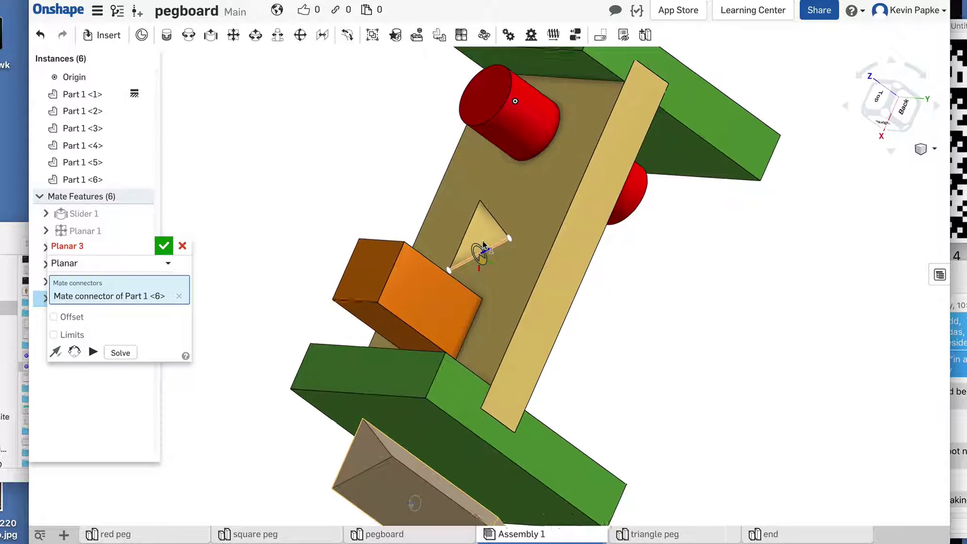
scroll(482, 246, "up", 6)
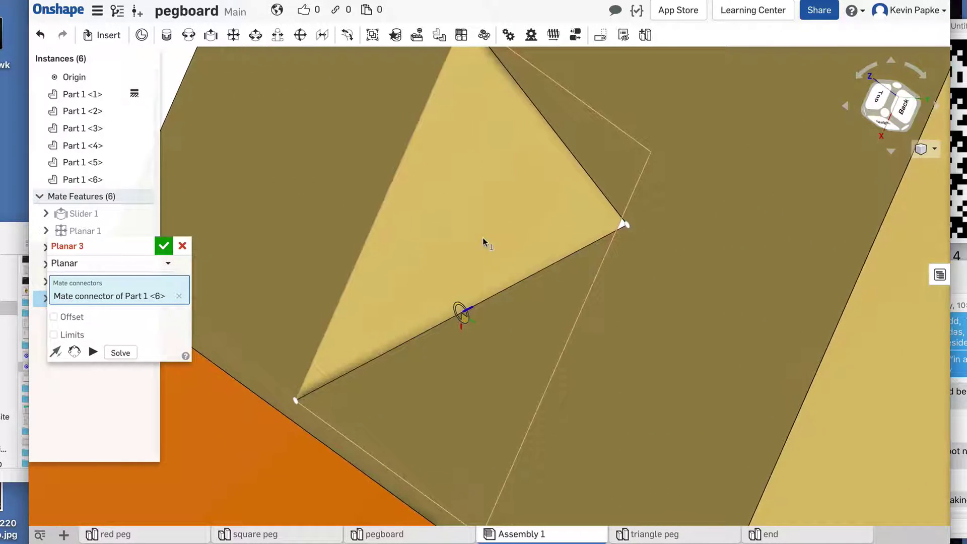
left_click(474, 290)
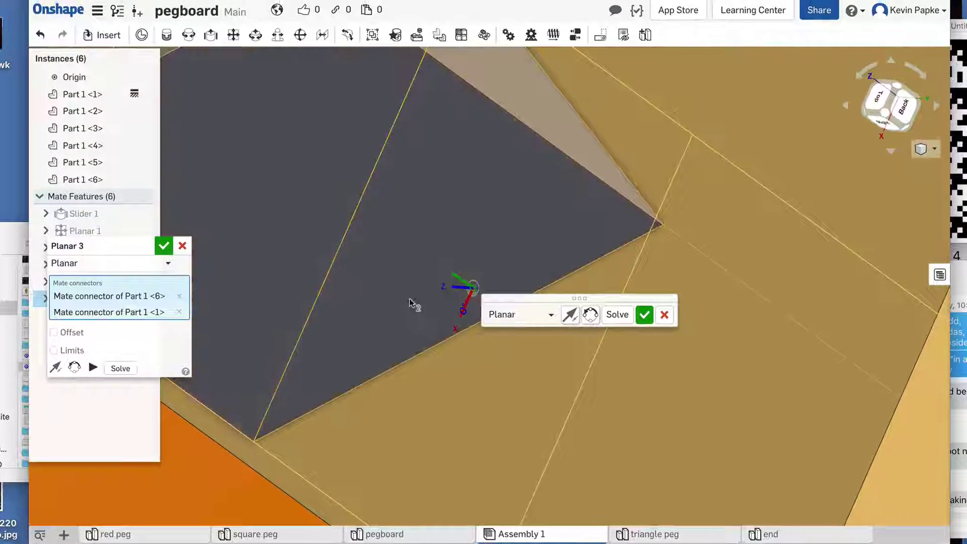
scroll(406, 300, "down", 4)
scroll(406, 299, "down", 5)
right_click_drag(714, 352, 734, 324)
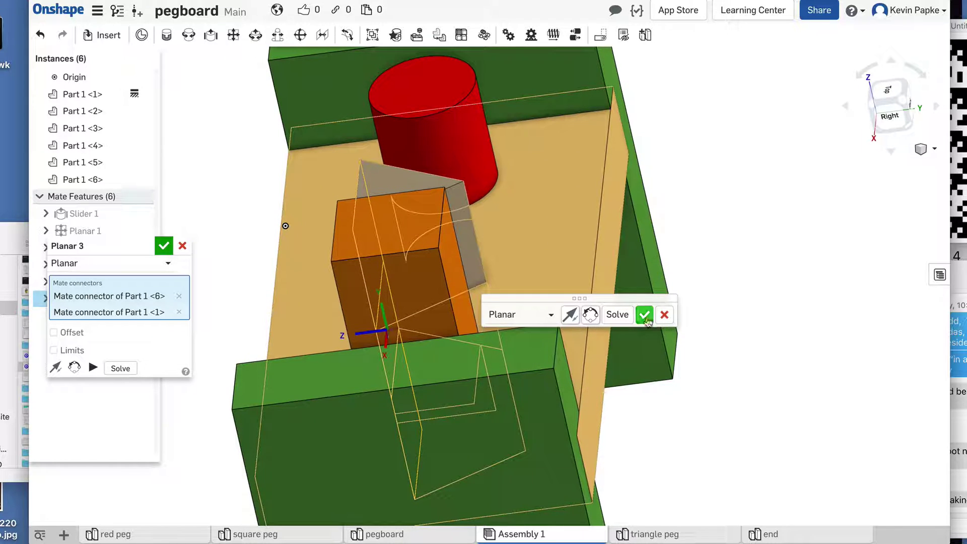
Step: Commit Planar 3, then select the blue peg's side-face connector for a second planar mate
left_click(646, 316)
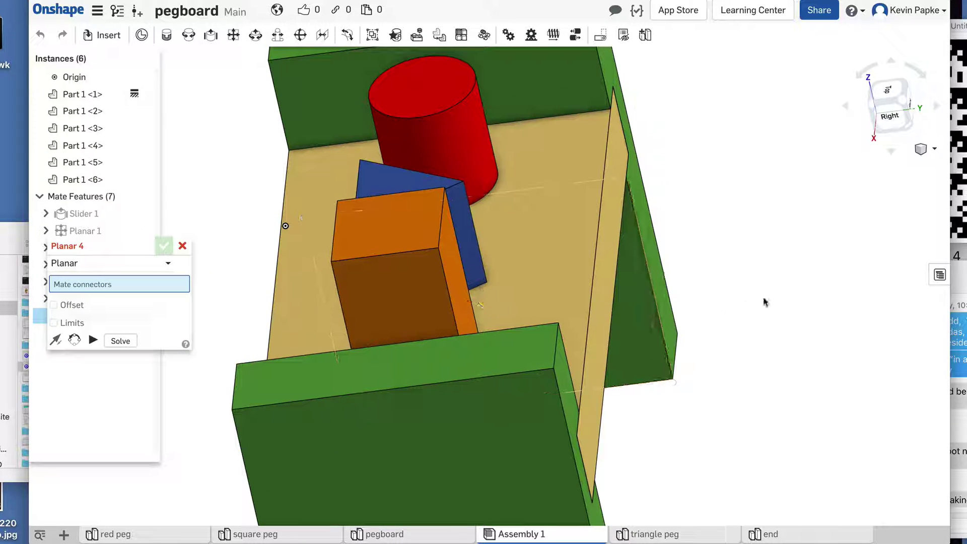
right_click_drag(778, 297, 747, 324)
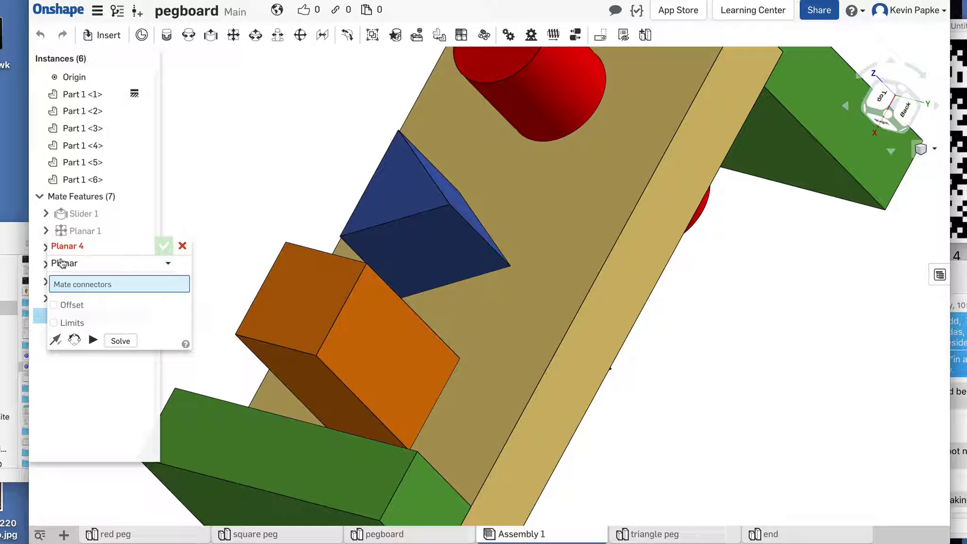
left_click_drag(416, 244, 326, 146)
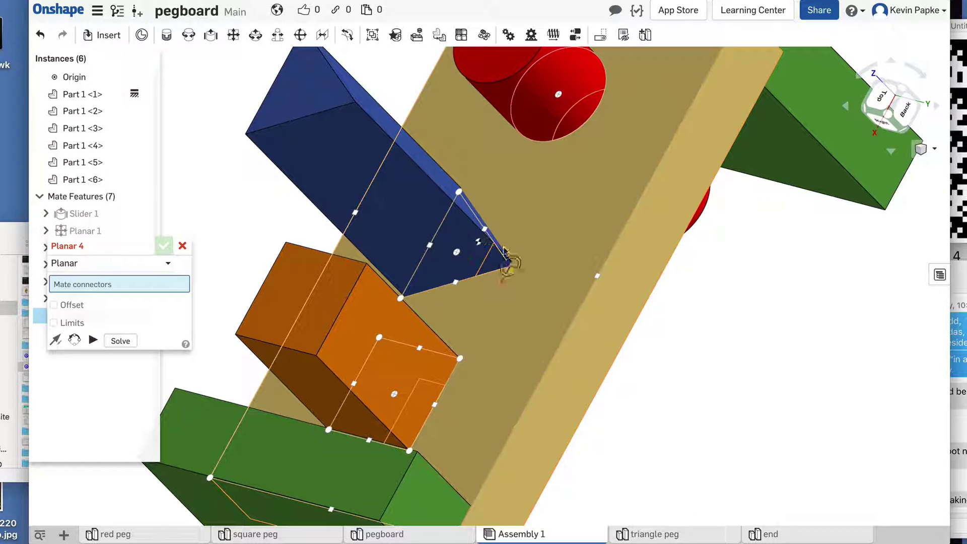
left_click(380, 202)
left_click_drag(304, 167, 216, 126)
Step: Pair it with the triangular hole's side-face connector, commit Planar 4, and return to isometric view
right_click_drag(736, 324, 725, 397)
scroll(503, 190, "up", 8)
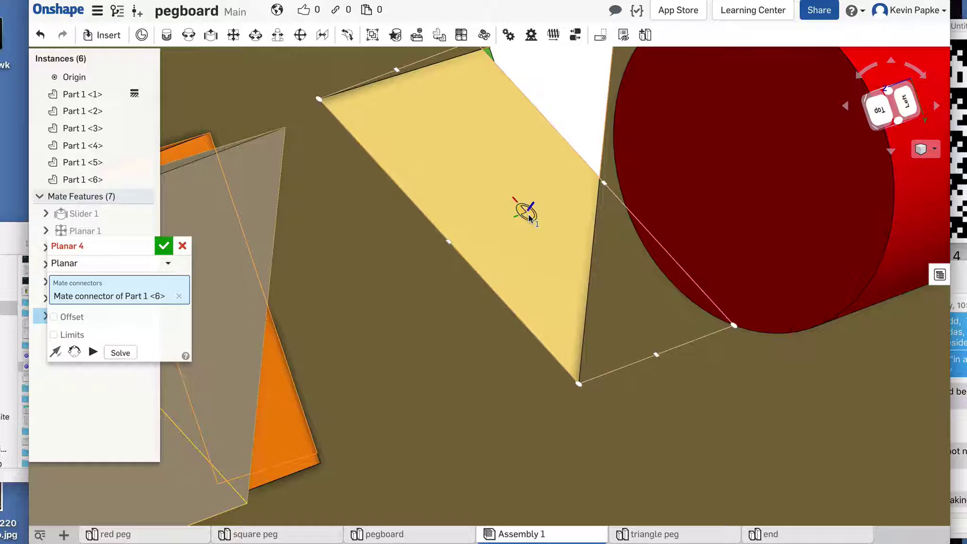
left_click(529, 218)
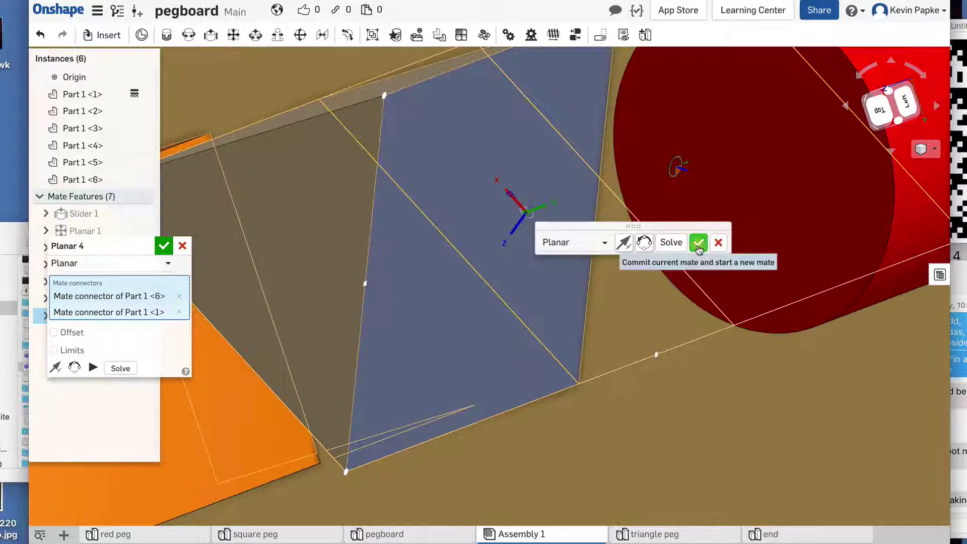
left_click(698, 244)
scroll(576, 290, "down", 6)
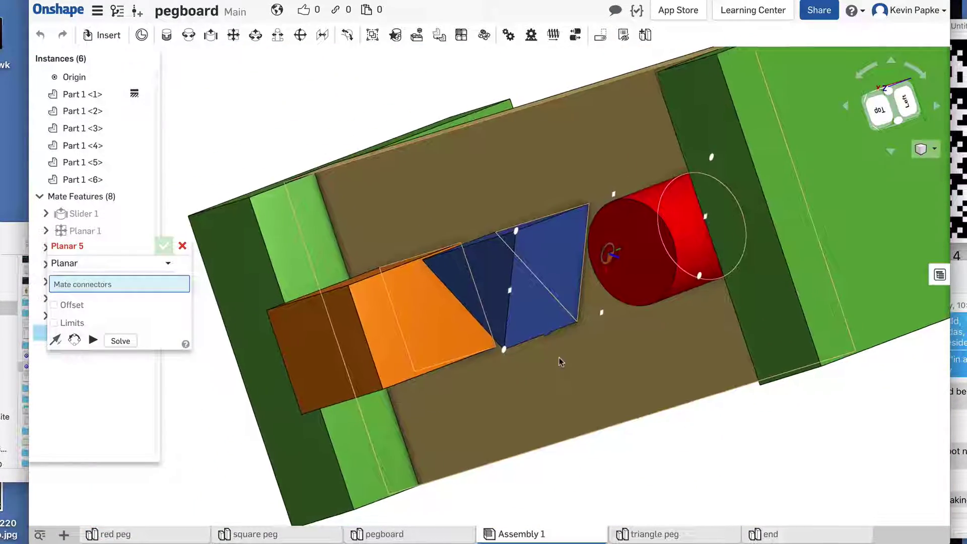
right_click_drag(560, 362, 641, 260)
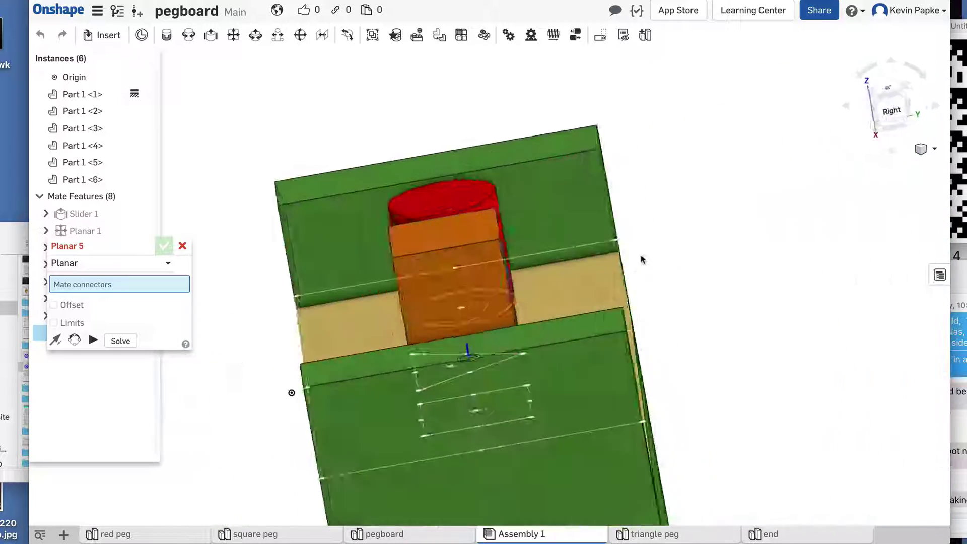
key("shift+7")
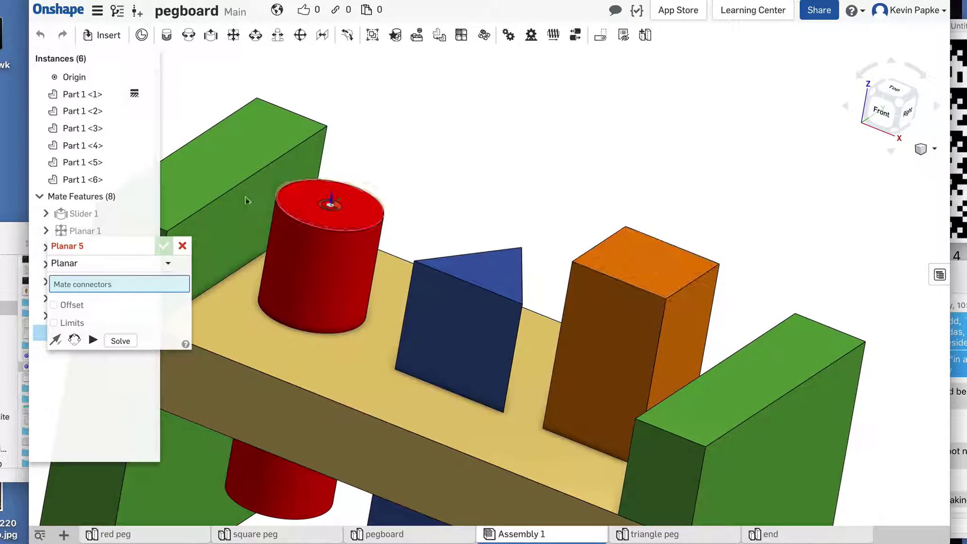
Step: Discard the empty Planar 5 mate and fit the assembly in view
left_click(181, 247)
key("f")
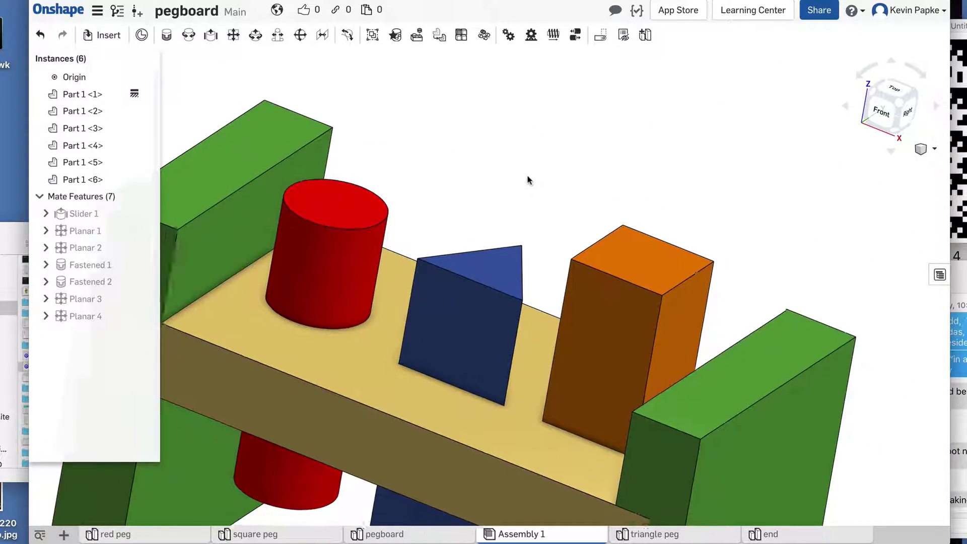
middle_click_drag(519, 210, 527, 145)
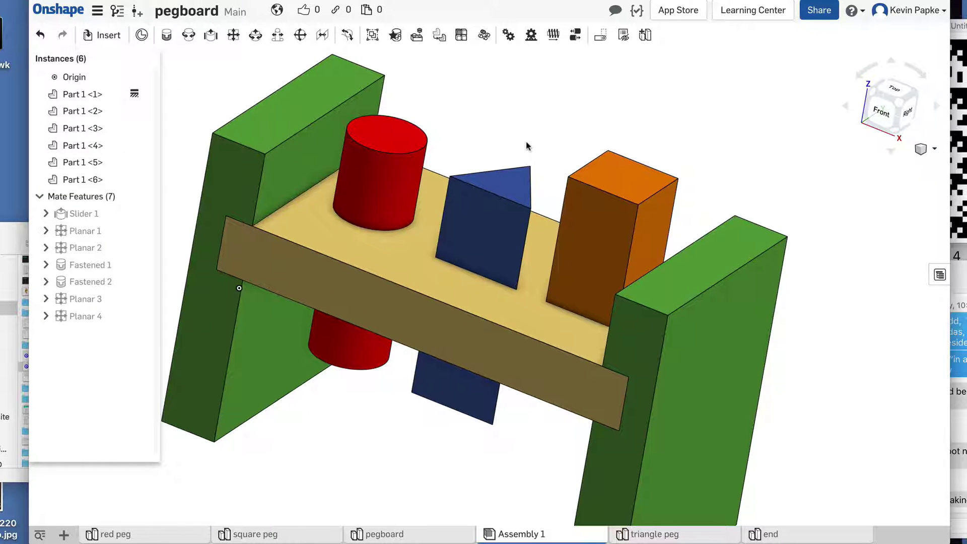
Step: Drag the blue triangle peg to check it slides through its triangular hole
left_click(466, 208)
left_click_drag(466, 208, 492, 210)
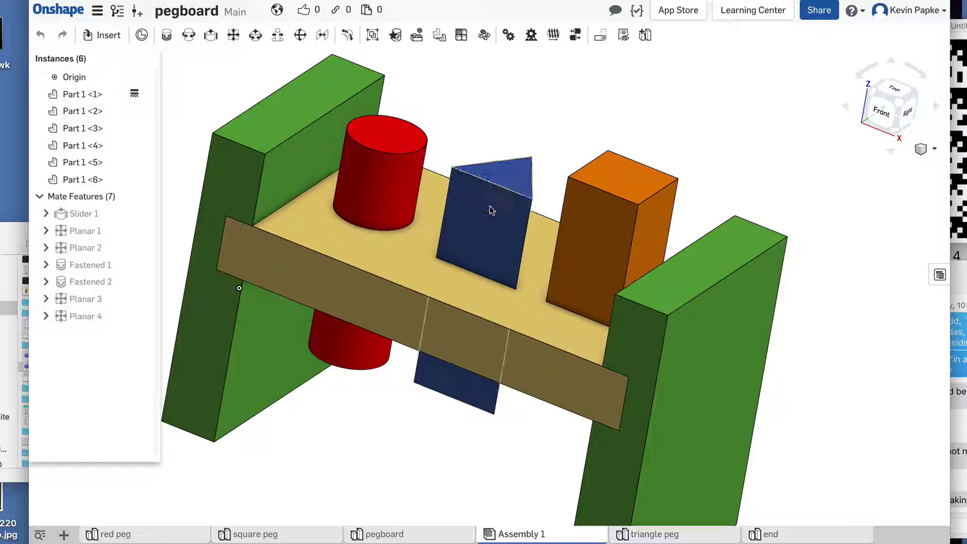
scroll(492, 209, "down", 3)
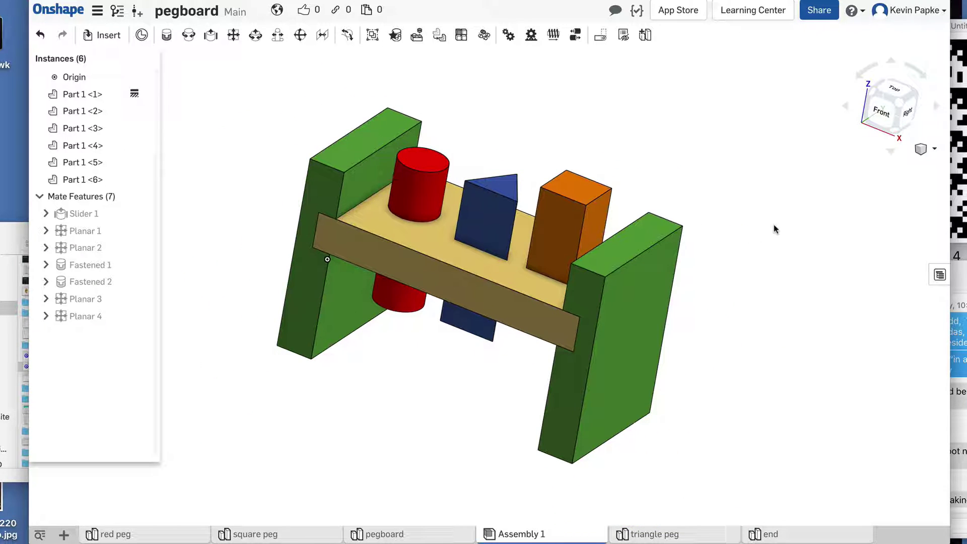